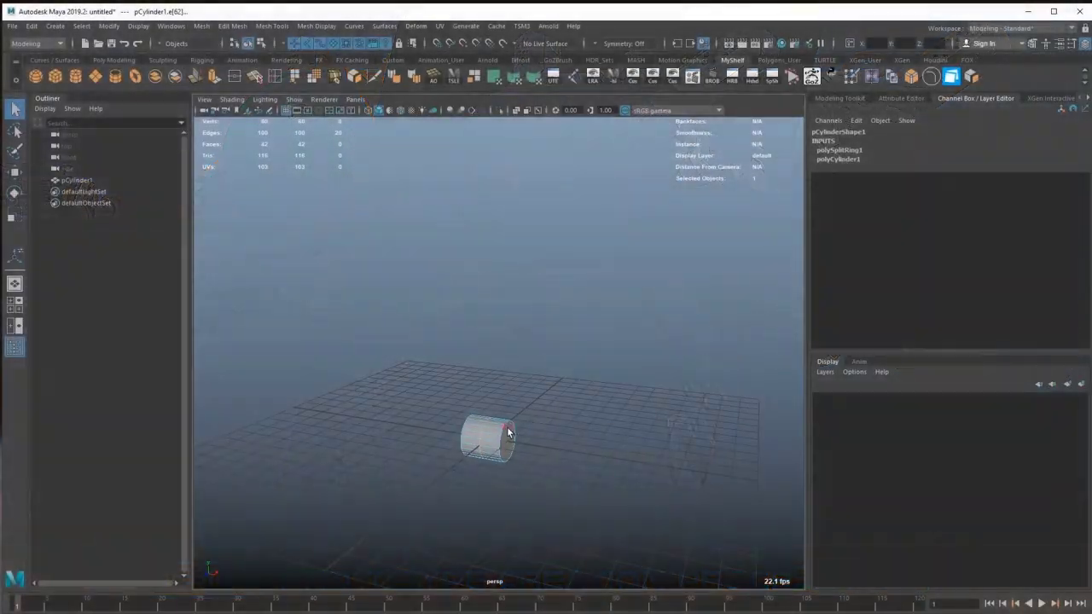
# Bake the cylinder's pivot and lift it above the grid
pyautogui.click(108, 26)
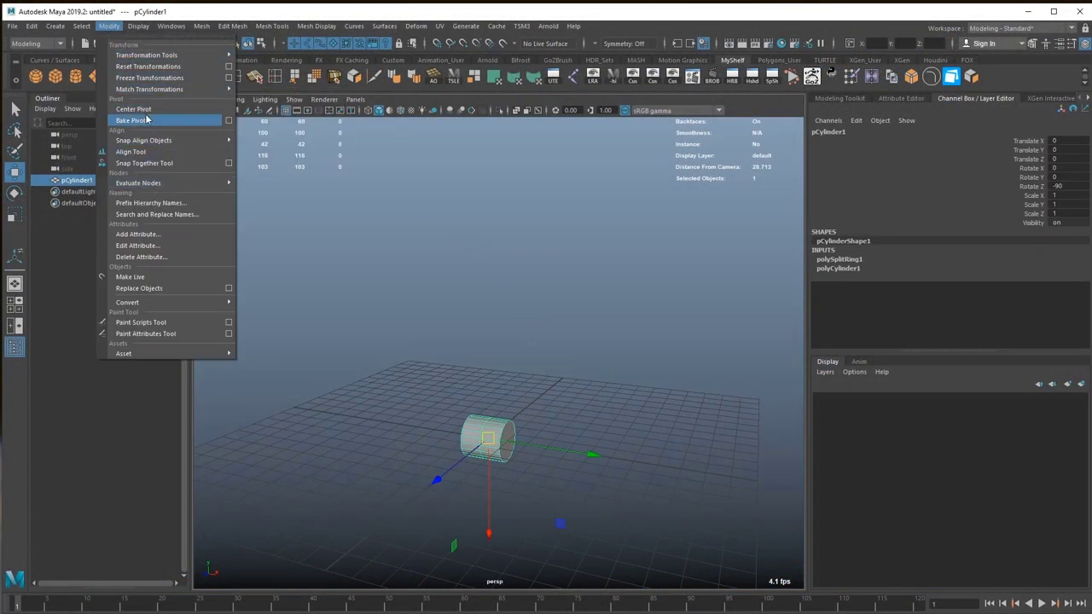
pyautogui.click(137, 117)
pyautogui.moveTo(466, 297); pyautogui.dragTo(498, 277)
pyautogui.scroll(2, 571, 349)
# Extrude both end caps outward and taper them inward into a capsule shape
pyautogui.rightClick(500, 316)
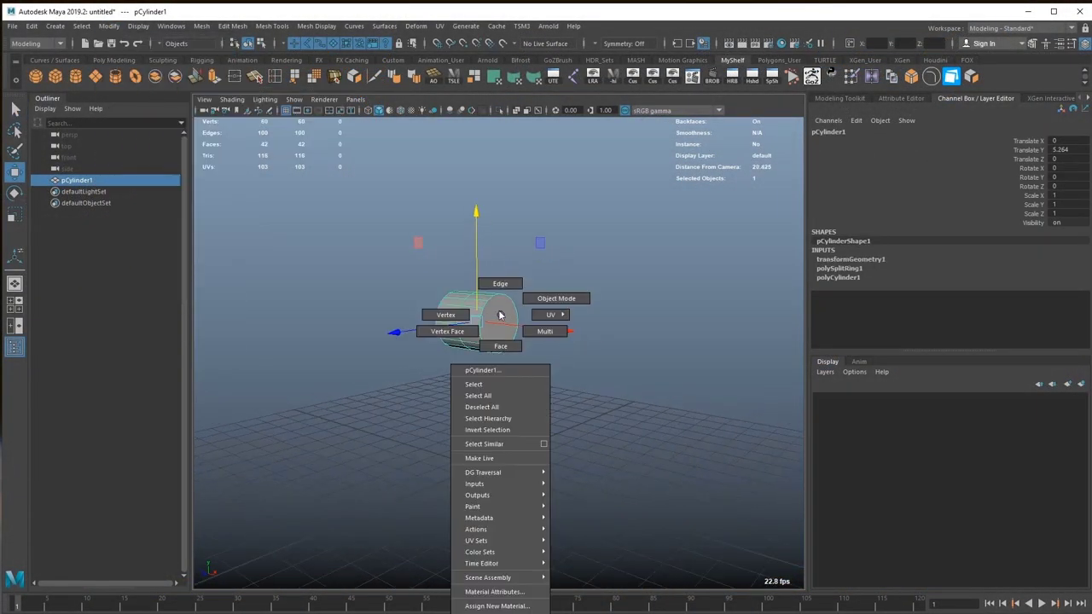
pyautogui.click(501, 326)
pyautogui.keyDown('shift'); pyautogui.moveTo(500, 316); pyautogui.dragTo(522, 316, button='right'); pyautogui.keyUp('shift')
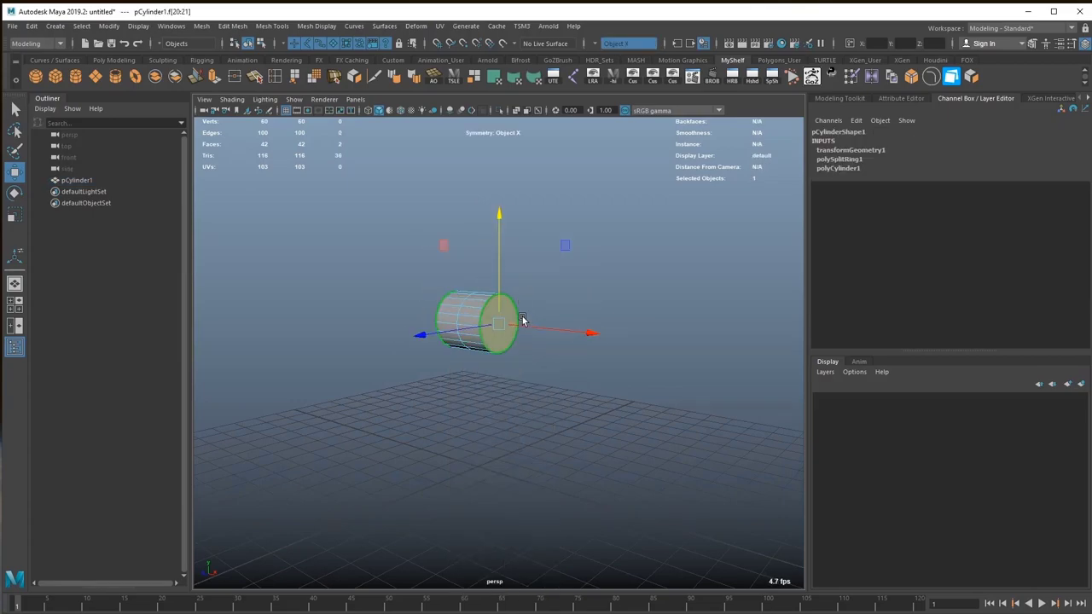
pyautogui.moveTo(523, 317)
pyautogui.mouseDown()
pyautogui.moveTo(551, 335)
pyautogui.moveTo(627, 278)
pyautogui.moveTo(507, 333)
pyautogui.moveTo(566, 275)
pyautogui.mouseUp()
# Return to object mode and raise the cylinder higher above the grid
pyautogui.press('F8')
pyautogui.press('w')
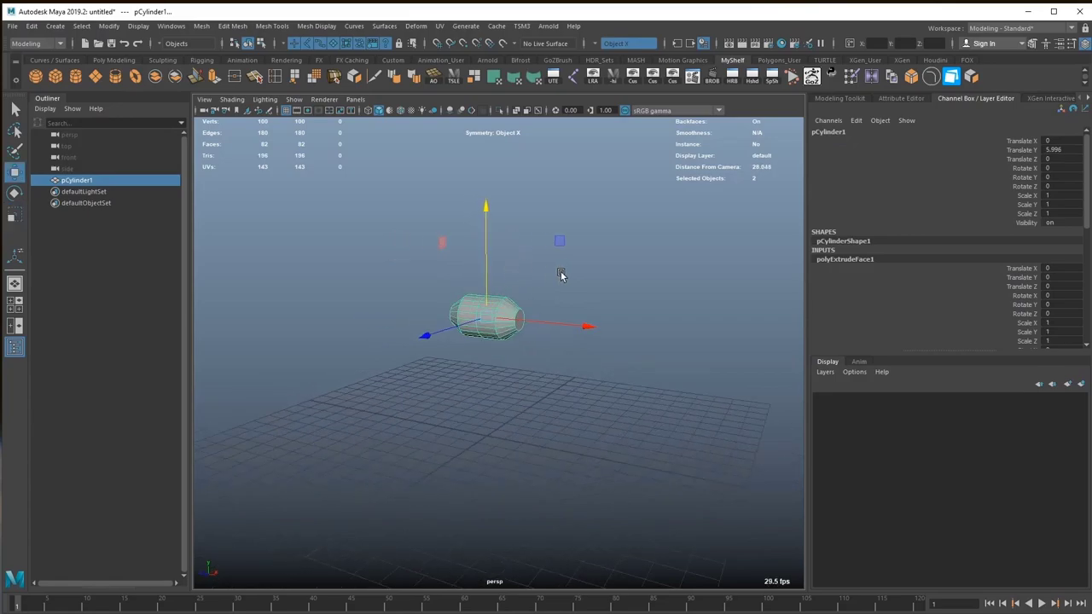
pyautogui.moveTo(497, 286); pyautogui.dragTo(496, 261)
# Add a cube beside the capsule and stretch it into a tall, deeper block
pyautogui.click(95, 76)
pyautogui.moveTo(480, 419); pyautogui.dragTo(481, 375)
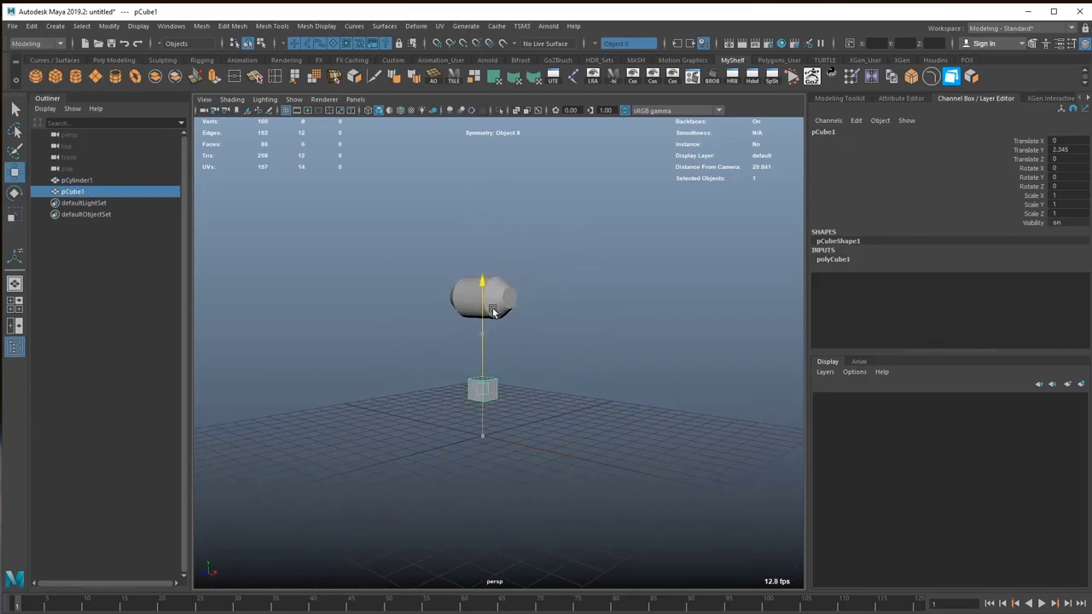
pyautogui.moveTo(547, 300); pyautogui.dragTo(607, 279)
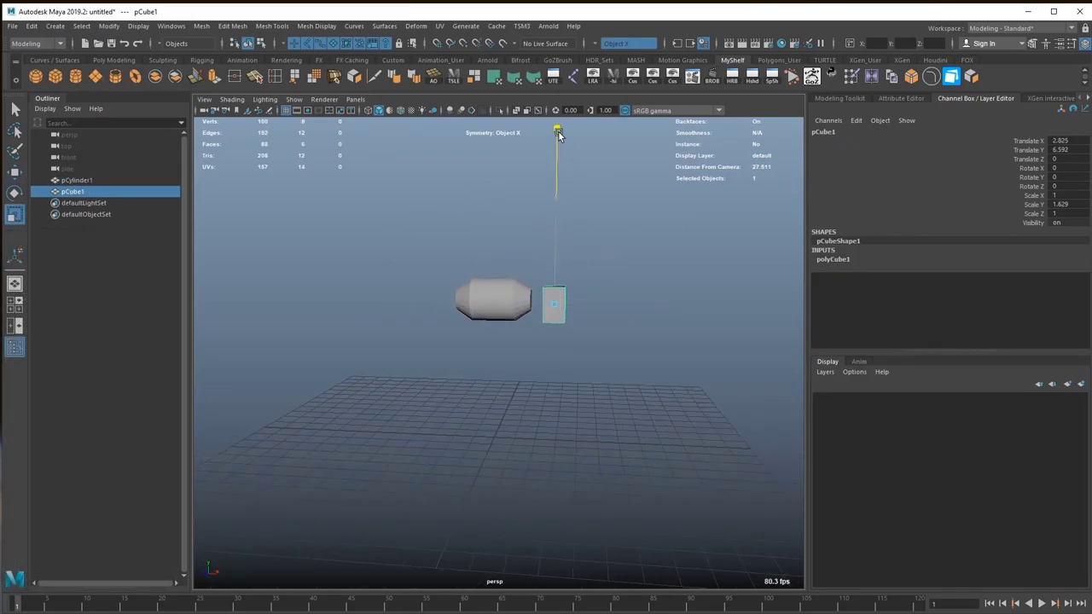
pyautogui.moveTo(557, 134); pyautogui.dragTo(558, 115)
pyautogui.moveTo(549, 263)
pyautogui.keyDown('alt'); pyautogui.mouseDown()
pyautogui.moveTo(647, 300)
pyautogui.moveTo(376, 305)
pyautogui.mouseUp(); pyautogui.keyUp('alt')
pyautogui.moveTo(375, 306); pyautogui.dragTo(356, 307)
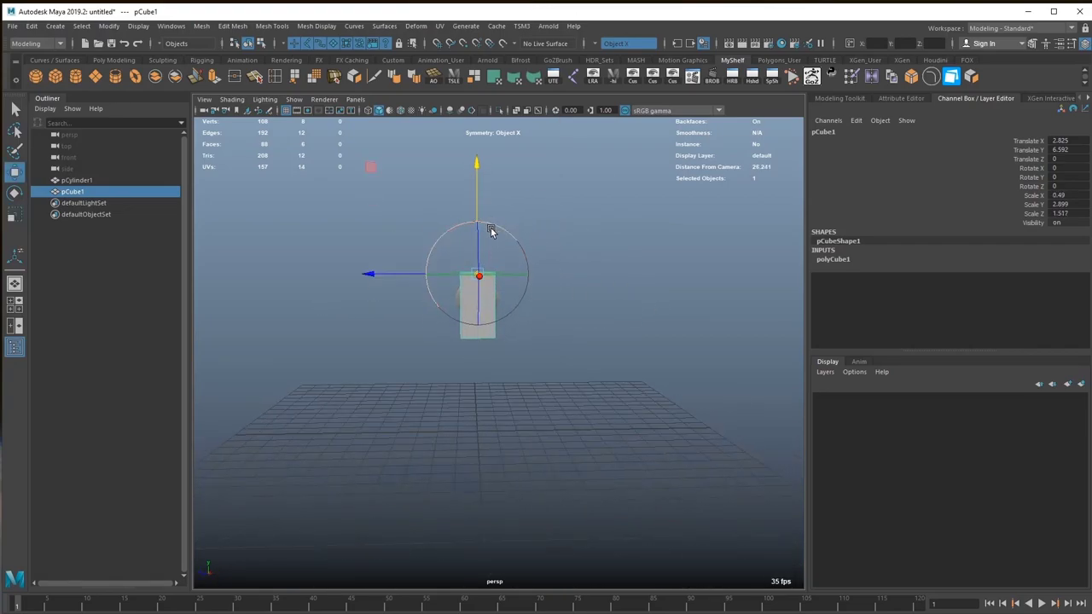
pyautogui.moveTo(483, 190); pyautogui.dragTo(478, 211)
# Tilt the first block at an angle and reposition it along its own axes
pyautogui.press('e')
pyautogui.moveTo(479, 250)
pyautogui.mouseDown()
pyautogui.moveTo(536, 219)
pyautogui.moveTo(715, 237)
pyautogui.moveTo(610, 378)
pyautogui.mouseUp()
pyautogui.press('w')
pyautogui.moveTo(591, 323)
pyautogui.mouseDown()
pyautogui.moveTo(478, 281)
pyautogui.moveTo(374, 285)
pyautogui.mouseUp()
pyautogui.press('e')
# Duplicate the block and swing the copy down to a new angle
pyautogui.hotkey('ctrl', 'd')
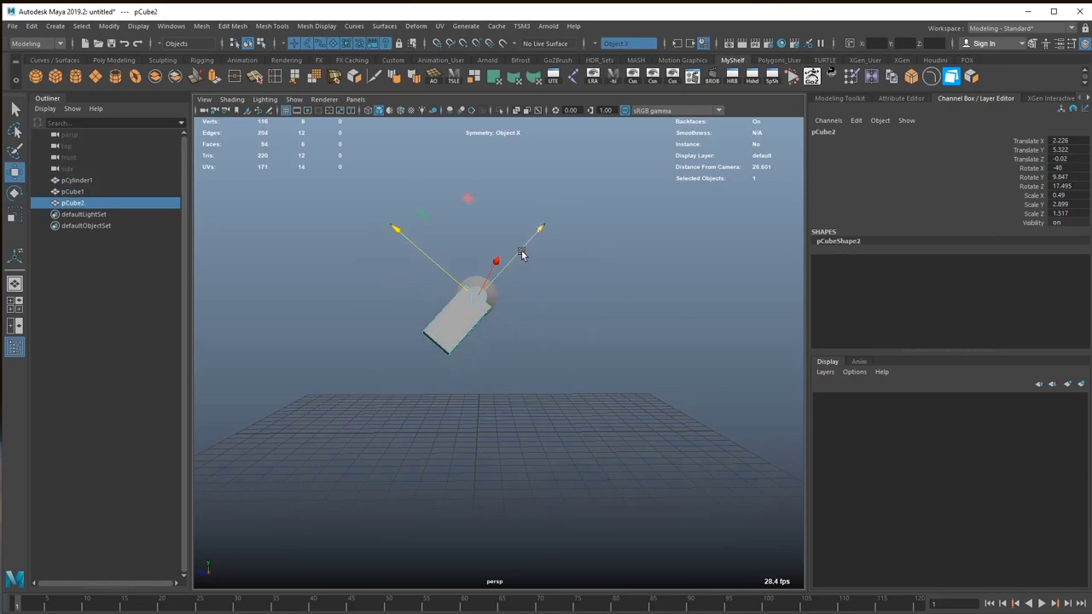
pyautogui.press('e')
pyautogui.moveTo(487, 427)
pyautogui.mouseDown()
pyautogui.moveTo(478, 371)
pyautogui.moveTo(551, 324)
pyautogui.moveTo(495, 318)
pyautogui.mouseUp()
pyautogui.press('r')
# Duplicate a third block, angle it downward, and make it longer and thinner
pyautogui.hotkey('ctrl', 'd')
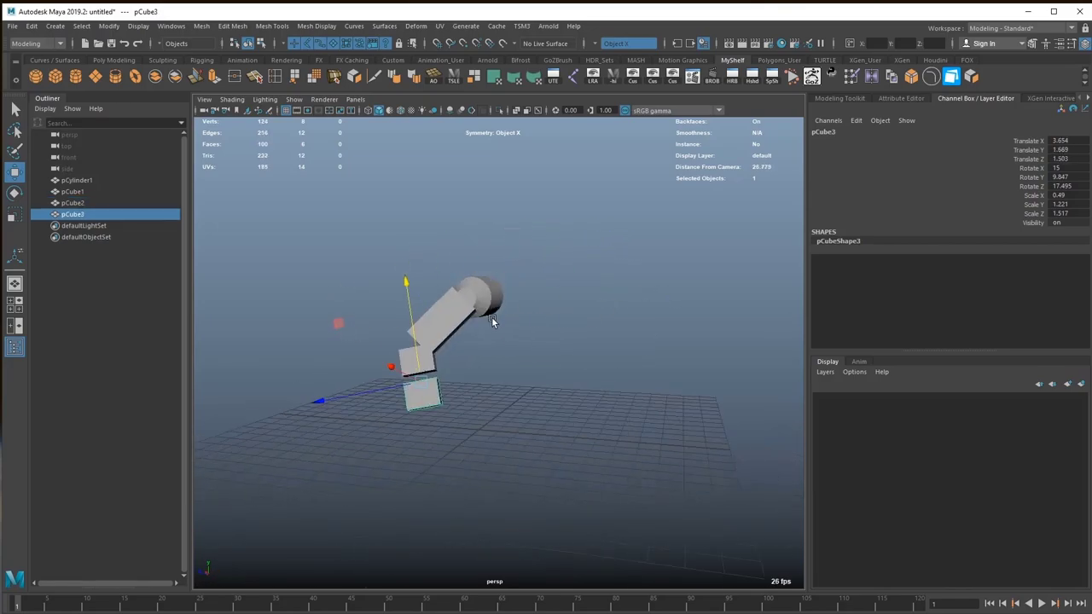
pyautogui.press('e')
pyautogui.moveTo(507, 407)
pyautogui.mouseDown()
pyautogui.moveTo(519, 398)
pyautogui.moveTo(442, 383)
pyautogui.mouseUp()
pyautogui.press('r')
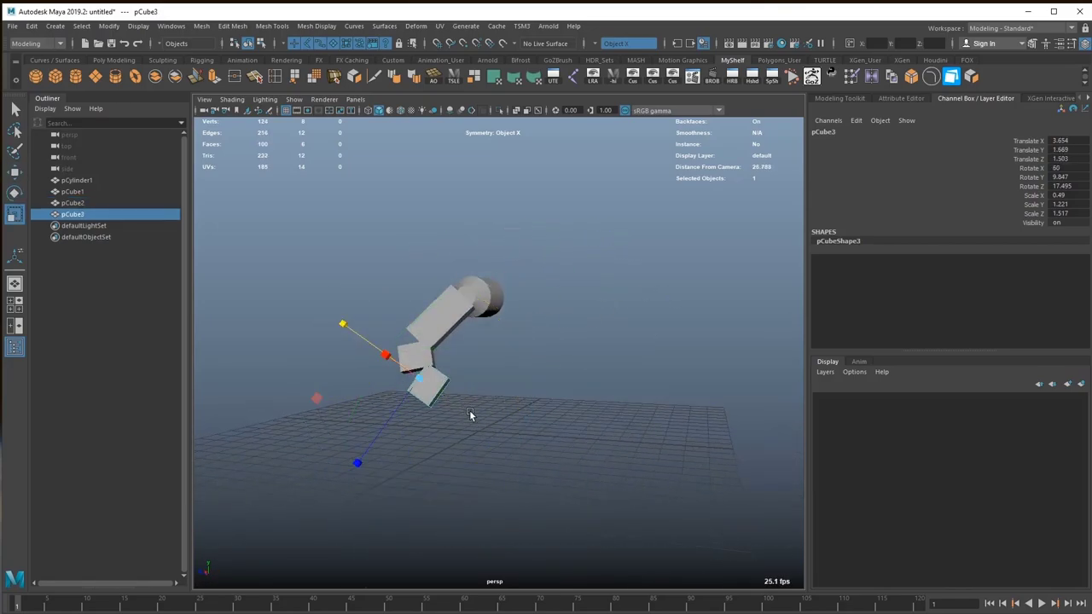
pyautogui.keyDown('alt'); pyautogui.moveTo(310, 261); pyautogui.dragTo(410, 440); pyautogui.keyUp('alt')
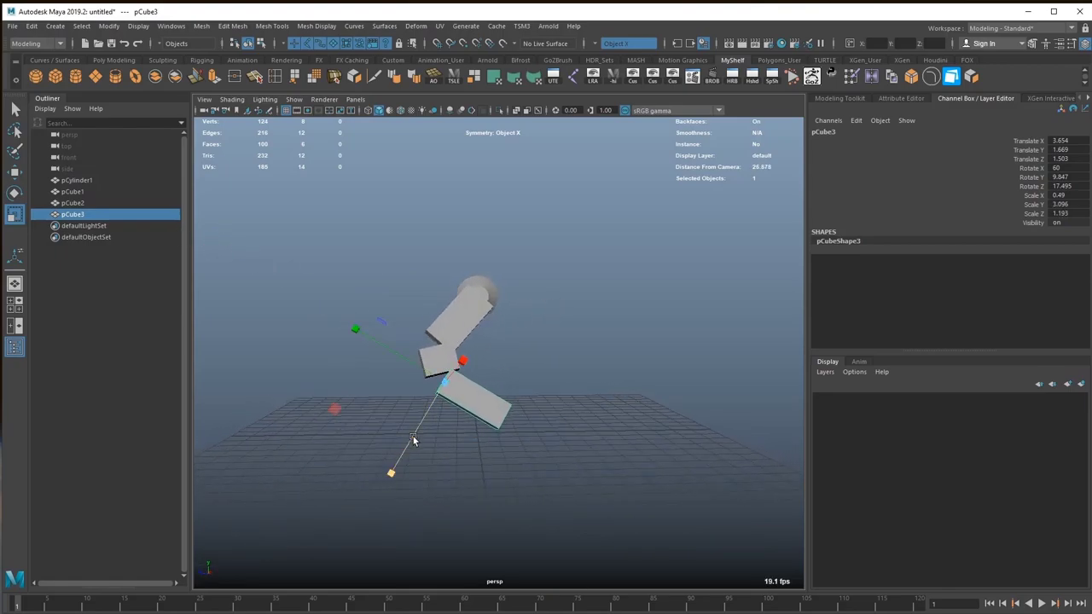
pyautogui.press('e')
pyautogui.moveTo(370, 312); pyautogui.dragTo(354, 345)
# Check each arm block from a new angle and duplicate the third into a fourth block
pyautogui.click(474, 327)
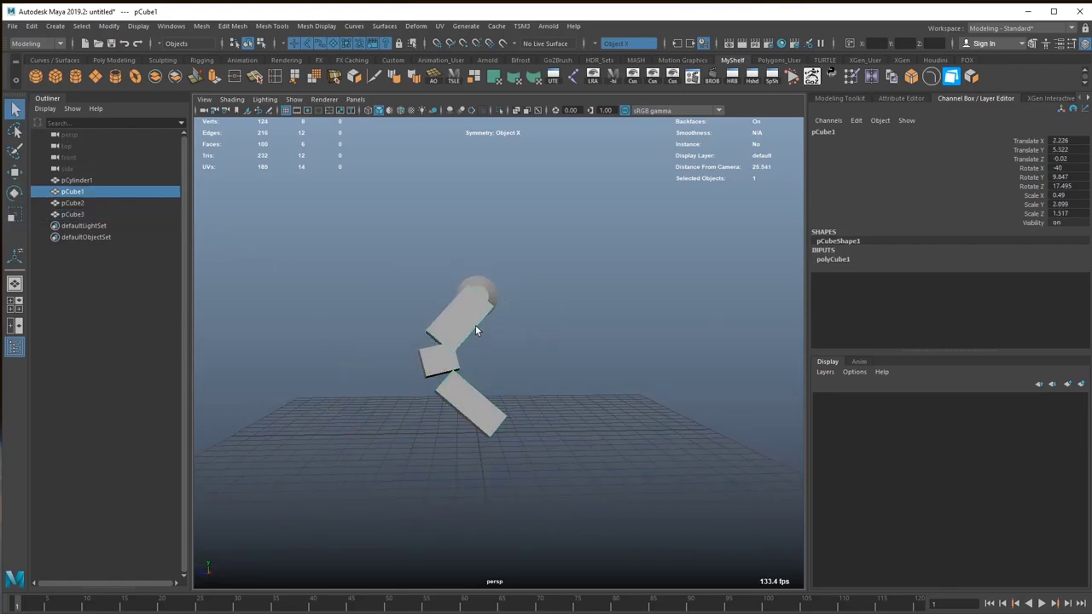
pyautogui.click(466, 350)
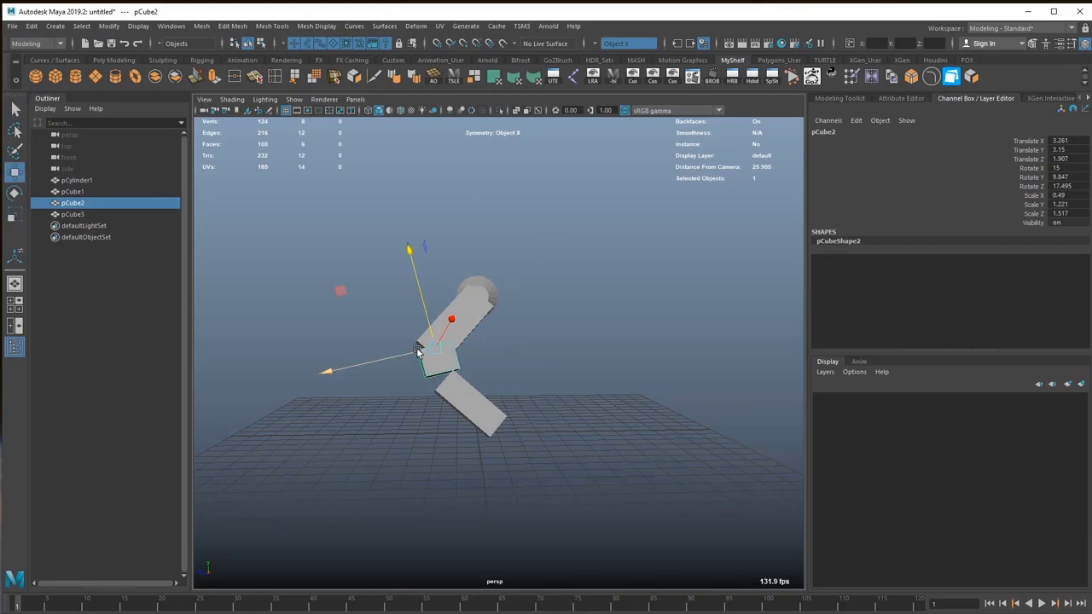
pyautogui.moveTo(420, 316)
pyautogui.keyDown('alt'); pyautogui.mouseDown()
pyautogui.moveTo(585, 310)
pyautogui.moveTo(503, 331)
pyautogui.mouseUp(); pyautogui.keyUp('alt')
pyautogui.click(457, 371)
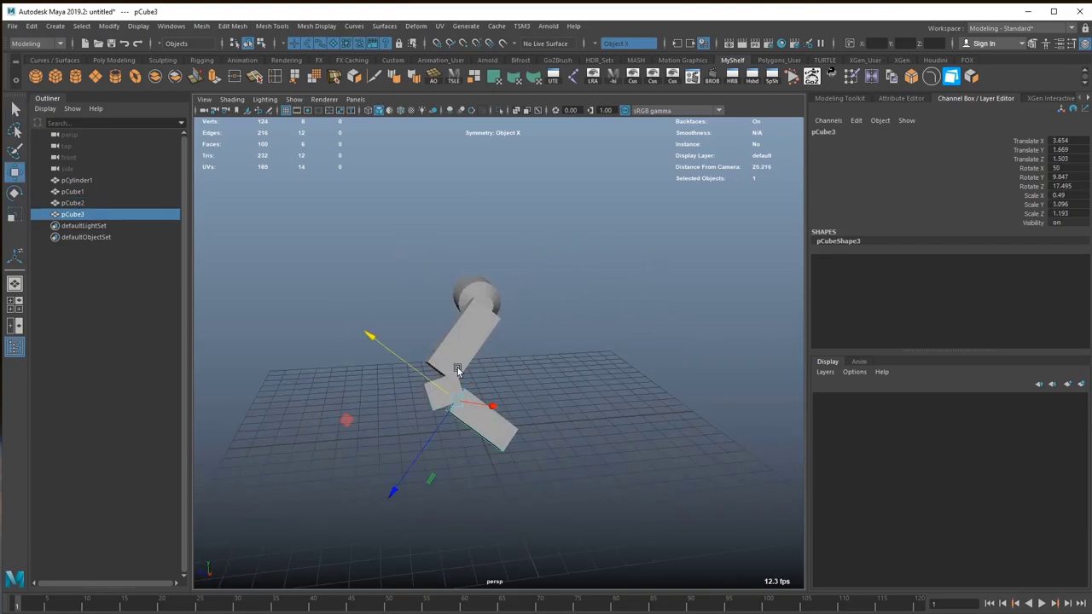
pyautogui.moveTo(380, 344)
pyautogui.keyDown('alt'); pyautogui.mouseDown()
pyautogui.moveTo(529, 387)
pyautogui.moveTo(532, 427)
pyautogui.mouseUp(); pyautogui.keyUp('alt')
pyautogui.hotkey('ctrl', 'd')
pyautogui.press('e')
pyautogui.press('r')
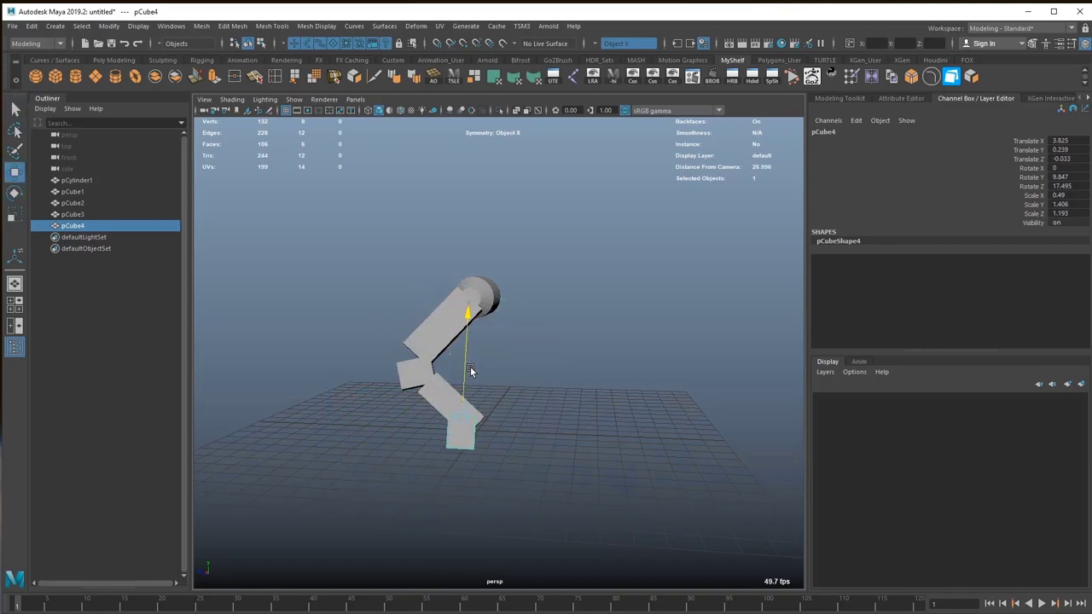
# Lengthen and lower the fourth block, then add an outward-angled toe block
pyautogui.moveTo(470, 371)
pyautogui.keyDown('alt'); pyautogui.mouseDown()
pyautogui.moveTo(580, 363)
pyautogui.moveTo(501, 360)
pyautogui.mouseUp(); pyautogui.keyUp('alt')
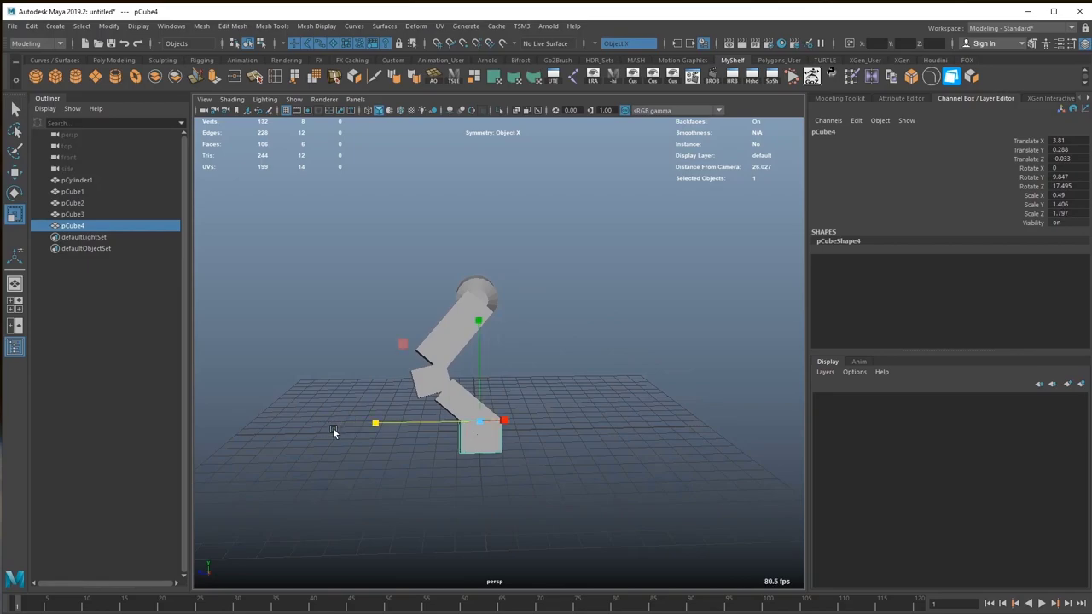
pyautogui.press('w')
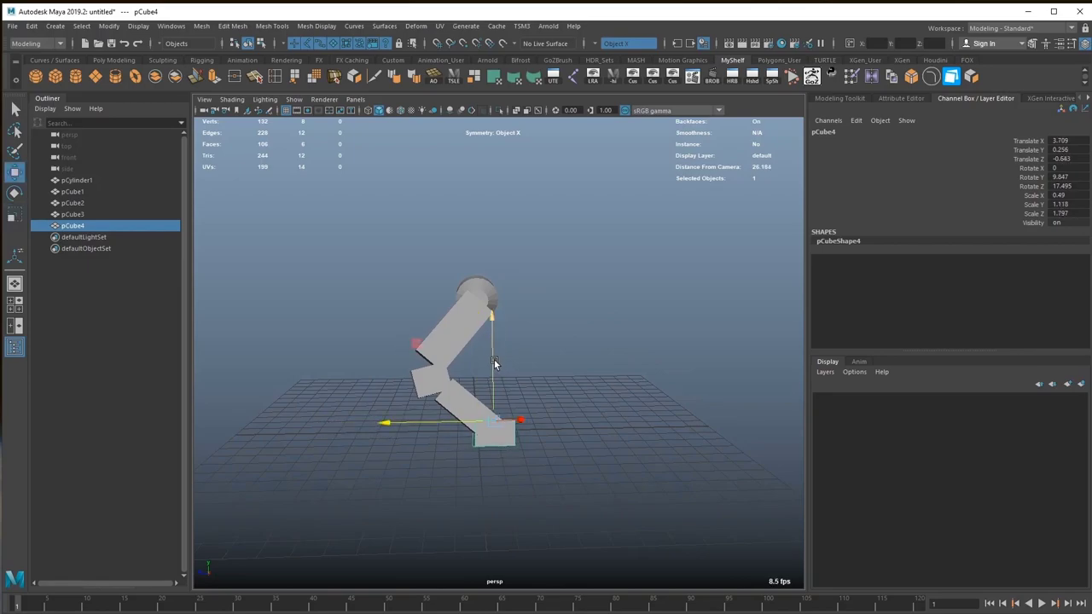
pyautogui.moveTo(495, 359); pyautogui.dragTo(454, 426)
pyautogui.hotkey('ctrl', 'd')
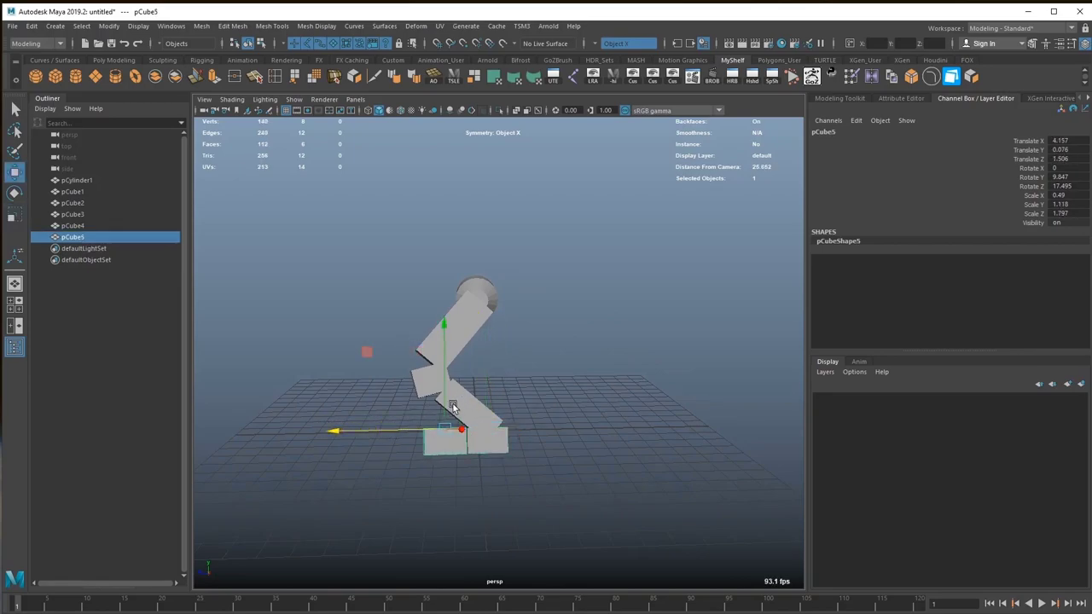
pyautogui.press('e')
pyautogui.moveTo(474, 335); pyautogui.dragTo(403, 369)
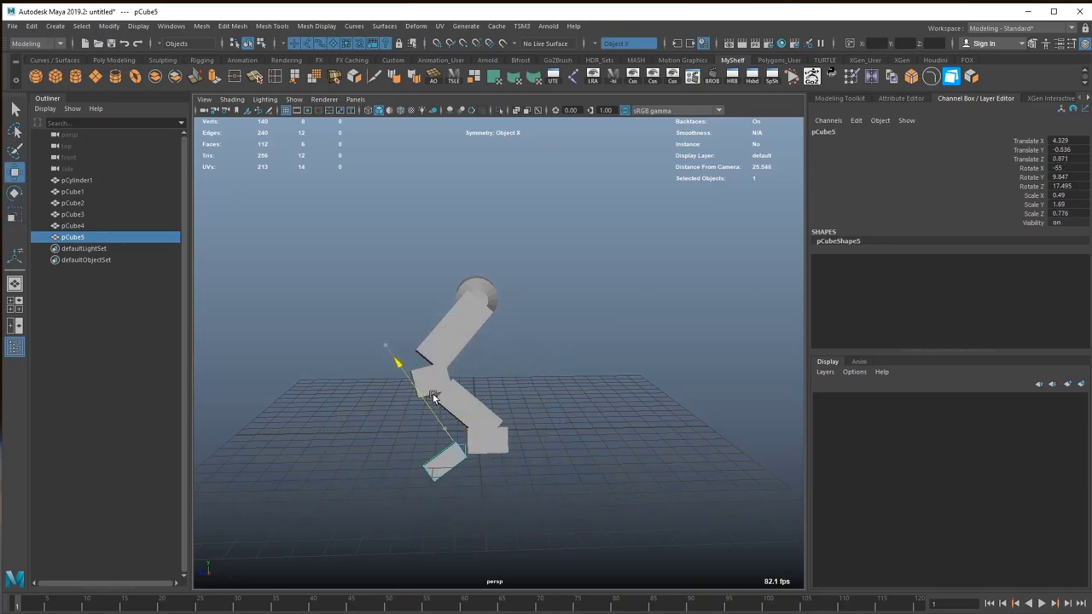
# Add a second toe block angled the opposite way to form a forked foot
pyautogui.hotkey('ctrl', 'd')
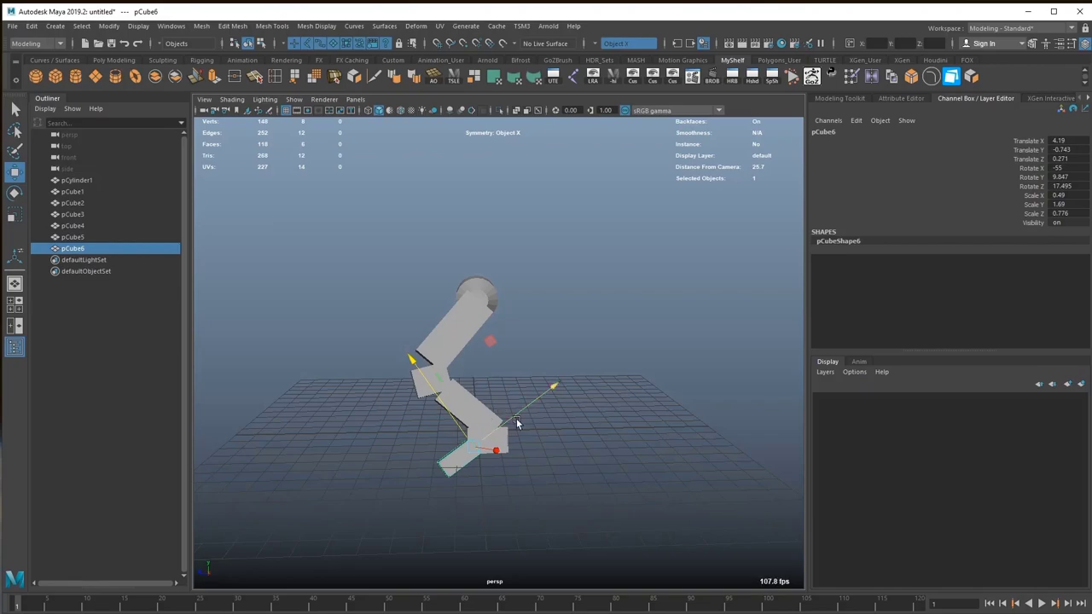
pyautogui.moveTo(434, 404); pyautogui.dragTo(567, 429)
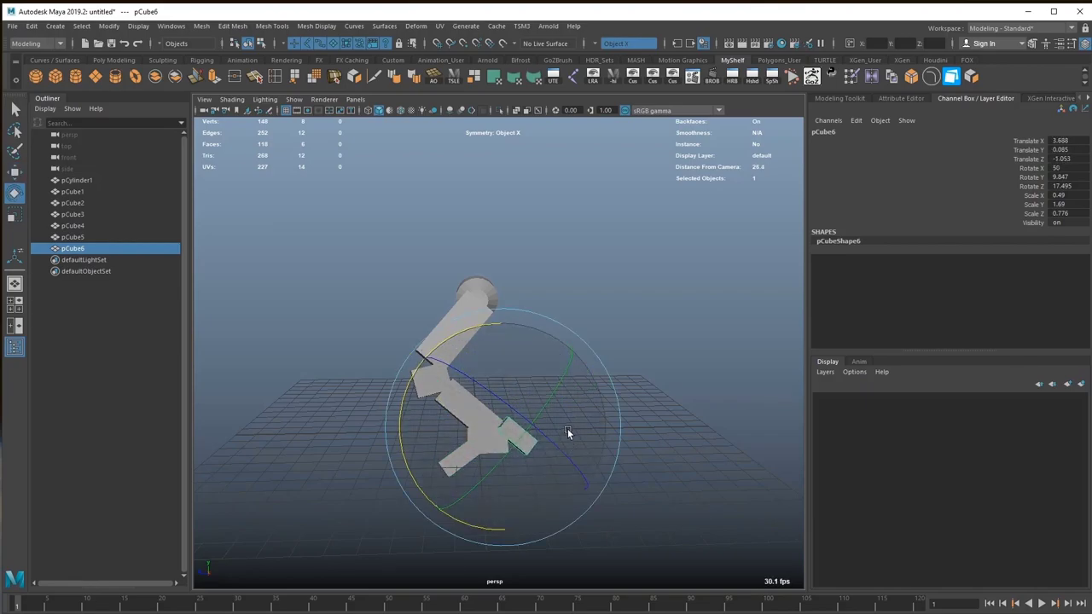
pyautogui.press('w')
pyautogui.click(516, 426)
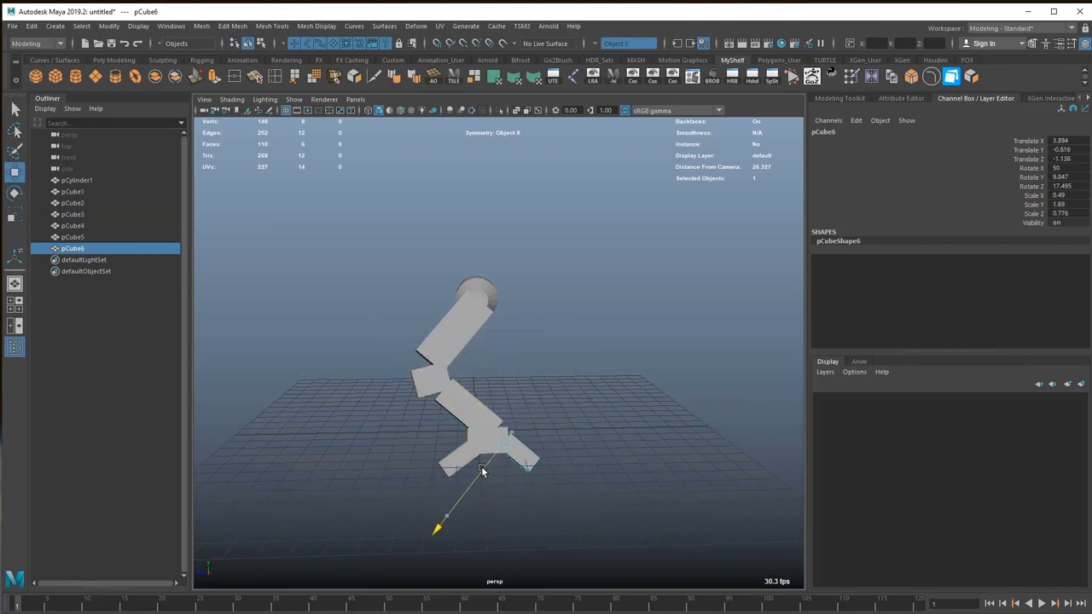
pyautogui.moveTo(482, 471)
pyautogui.mouseDown()
pyautogui.moveTo(490, 478)
pyautogui.moveTo(529, 432)
pyautogui.mouseUp()
# Select the model parts, inspect the first foot block, and clear the selection
pyautogui.moveTo(373, 357)
pyautogui.mouseDown()
pyautogui.moveTo(522, 494)
pyautogui.moveTo(556, 481)
pyautogui.moveTo(480, 264)
pyautogui.moveTo(609, 244)
pyautogui.moveTo(630, 374)
pyautogui.moveTo(717, 370)
pyautogui.moveTo(614, 340)
pyautogui.moveTo(614, 350)
pyautogui.mouseUp()
pyautogui.rightClick(500, 340)
pyautogui.click(630, 374)
pyautogui.press('e')
pyautogui.press('r')
pyautogui.moveTo(515, 323)
pyautogui.keyDown('alt'); pyautogui.mouseDown()
pyautogui.moveTo(610, 314)
pyautogui.moveTo(501, 360)
pyautogui.moveTo(578, 368)
pyautogui.mouseUp(); pyautogui.keyUp('alt')
pyautogui.click(603, 316)
# Group the arm blocks and mirror a copy with Duplicate Special, Scale X -1
pyautogui.hotkey('ctrl', 'g')
pyautogui.hotkey('ctrl', 'shift', 'd')
pyautogui.click(574, 318)
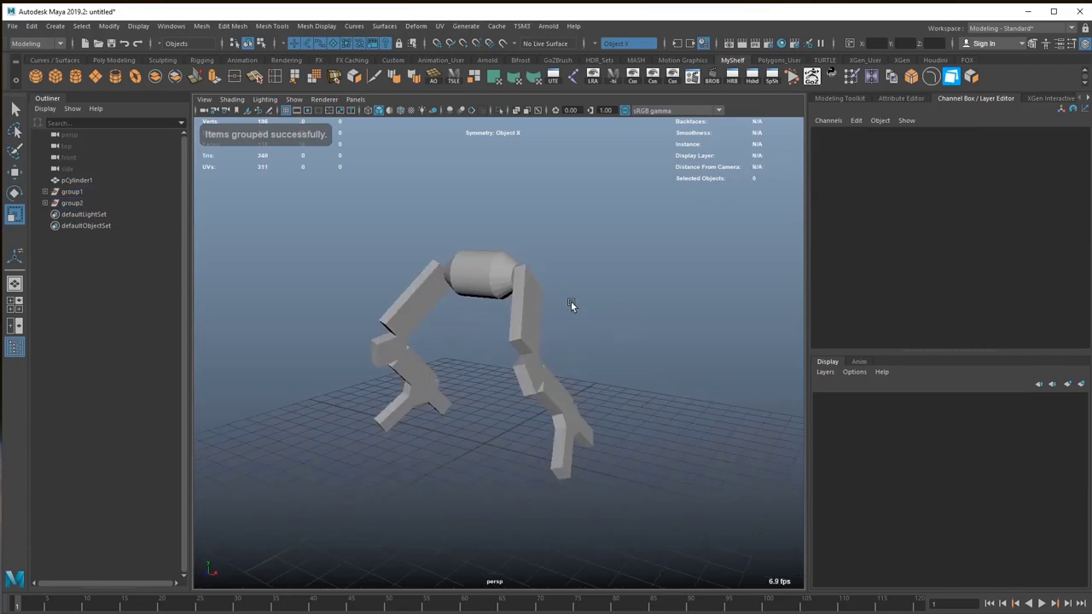
pyautogui.moveTo(571, 306)
pyautogui.keyDown('alt'); pyautogui.mouseDown()
pyautogui.moveTo(554, 329)
pyautogui.moveTo(502, 312)
pyautogui.moveTo(526, 330)
pyautogui.mouseUp(); pyautogui.keyUp('alt')
pyautogui.press('7')
pyautogui.click(501, 332)
pyautogui.rightClick(500, 333)
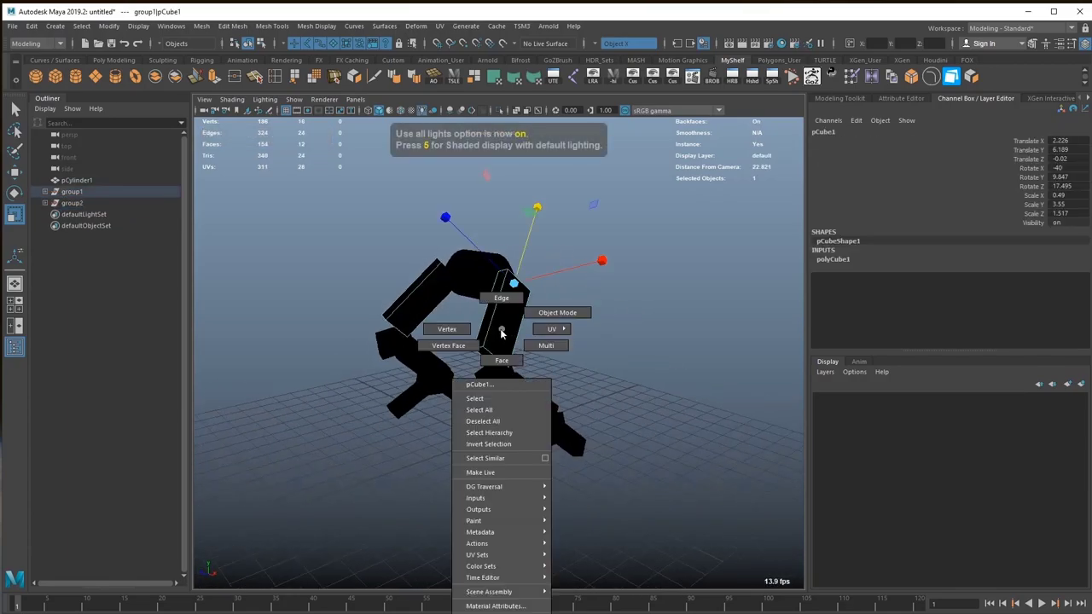
pyautogui.click(501, 298)
pyautogui.keyDown('shift'); pyautogui.rightClick(501, 332); pyautogui.keyUp('shift')
pyautogui.click(426, 340)
pyautogui.click(460, 282)
pyautogui.keyDown('alt'); pyautogui.moveTo(461, 282); pyautogui.dragTo(347, 114); pyautogui.keyUp('alt')
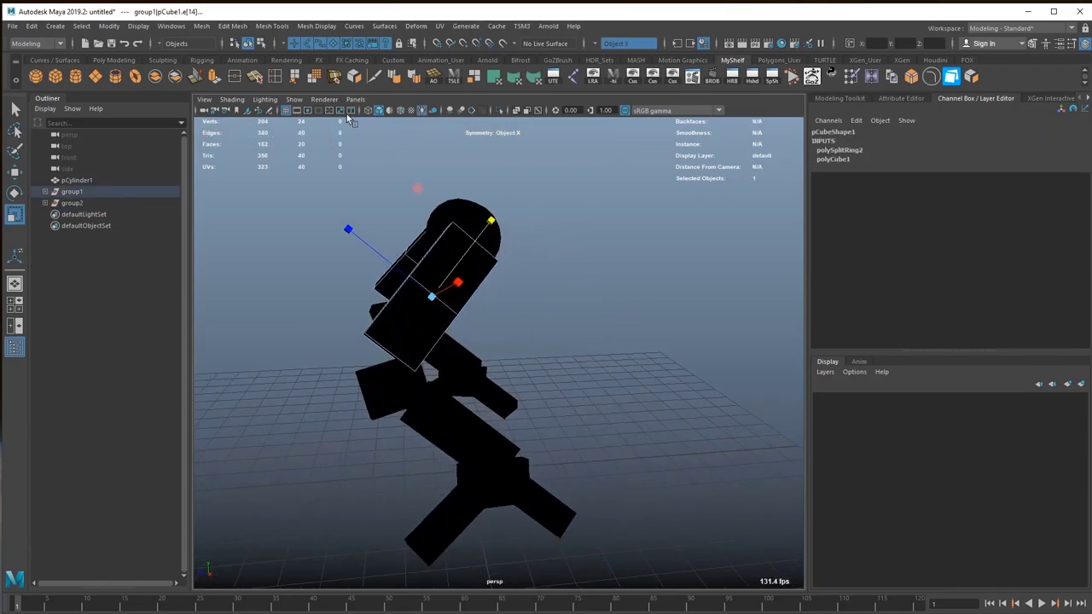
pyautogui.press('g')
pyautogui.moveTo(445, 263)
pyautogui.keyDown('alt'); pyautogui.mouseDown()
pyautogui.moveTo(487, 310)
pyautogui.moveTo(395, 281)
pyautogui.moveTo(373, 261)
pyautogui.moveTo(418, 280)
pyautogui.moveTo(438, 415)
pyautogui.moveTo(409, 424)
pyautogui.mouseUp(); pyautogui.keyUp('alt')
pyautogui.click(458, 305)
pyautogui.press('q')
pyautogui.click(482, 281)
pyautogui.press('w')
pyautogui.click(430, 307)
pyautogui.click(309, 138)
pyautogui.keyDown('ctrl'); pyautogui.click(398, 424); pyautogui.keyUp('ctrl')
pyautogui.press('F11')
pyautogui.click(400, 394)
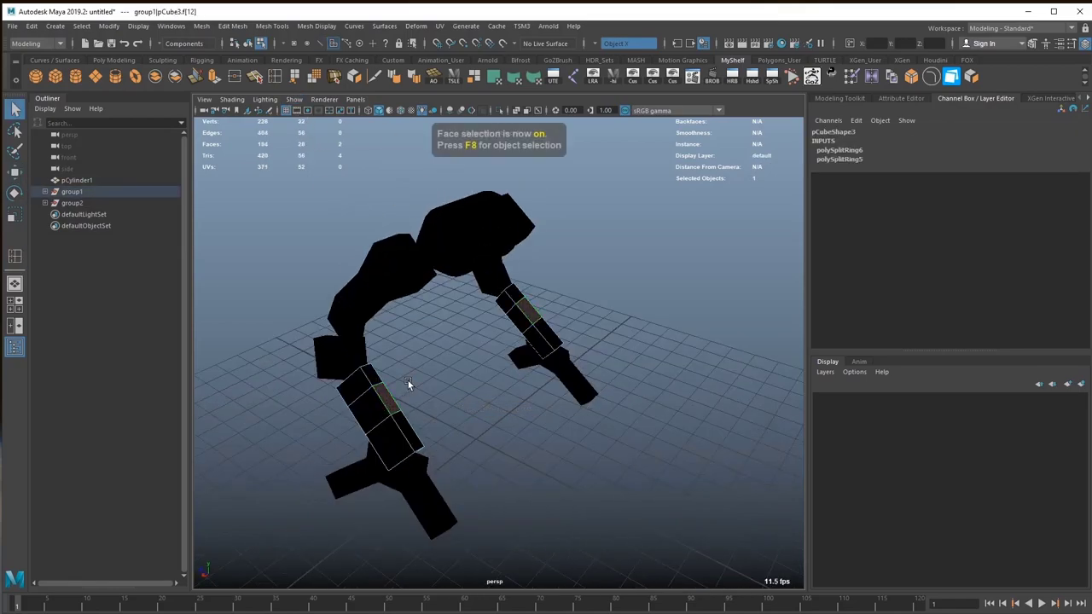
pyautogui.press('w')
pyautogui.moveTo(408, 380)
pyautogui.keyDown('alt'); pyautogui.mouseDown()
pyautogui.moveTo(416, 423)
pyautogui.moveTo(427, 408)
pyautogui.moveTo(427, 439)
pyautogui.moveTo(461, 435)
pyautogui.moveTo(404, 420)
pyautogui.moveTo(536, 397)
pyautogui.moveTo(484, 358)
pyautogui.mouseUp(); pyautogui.keyUp('alt')
pyautogui.click(355, 79)
pyautogui.click(419, 422)
pyautogui.press('q')
pyautogui.click(431, 442)
pyautogui.press('w')
pyautogui.click(485, 358)
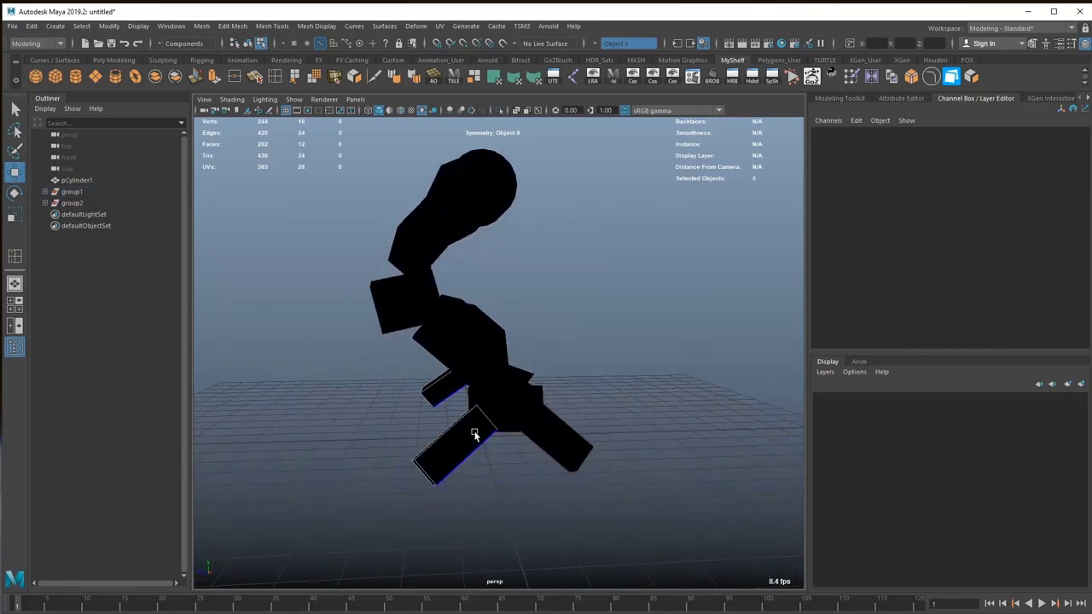
pyautogui.moveTo(475, 434)
pyautogui.keyDown('alt'); pyautogui.mouseDown()
pyautogui.moveTo(487, 313)
pyautogui.moveTo(427, 324)
pyautogui.moveTo(408, 346)
pyautogui.moveTo(386, 335)
pyautogui.moveTo(602, 300)
pyautogui.moveTo(698, 222)
pyautogui.moveTo(552, 223)
pyautogui.moveTo(562, 222)
pyautogui.mouseUp(); pyautogui.keyUp('alt')
pyautogui.press('F11')
pyautogui.click(407, 334)
pyautogui.press('w')
pyautogui.press('F8')
pyautogui.click(679, 238)
# Display the arm mockup with shaded grey surfaces and orbit around it
pyautogui.press('6')
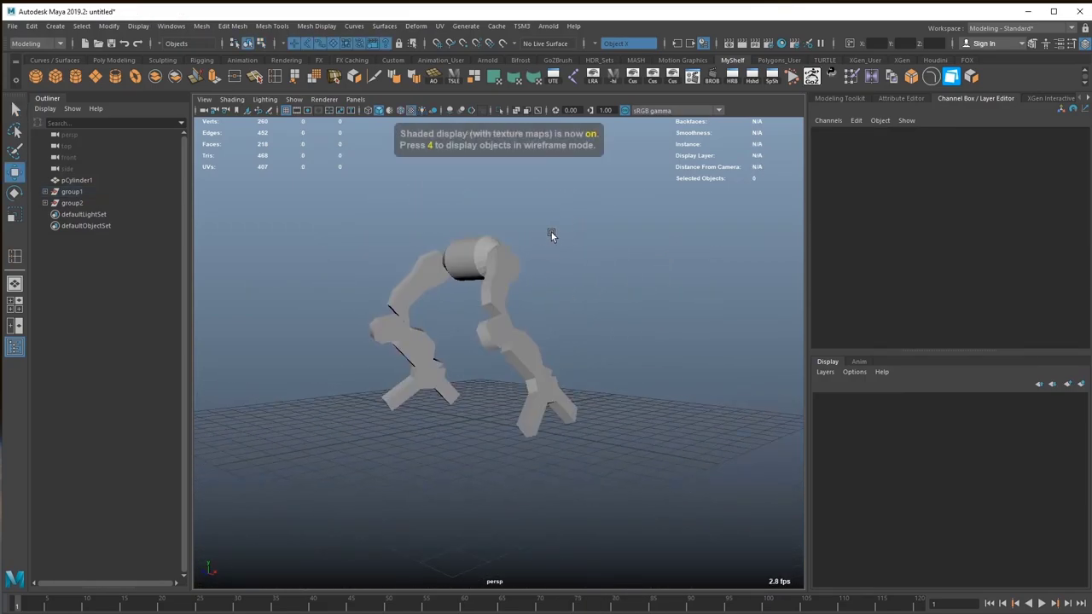
pyautogui.press('F8')
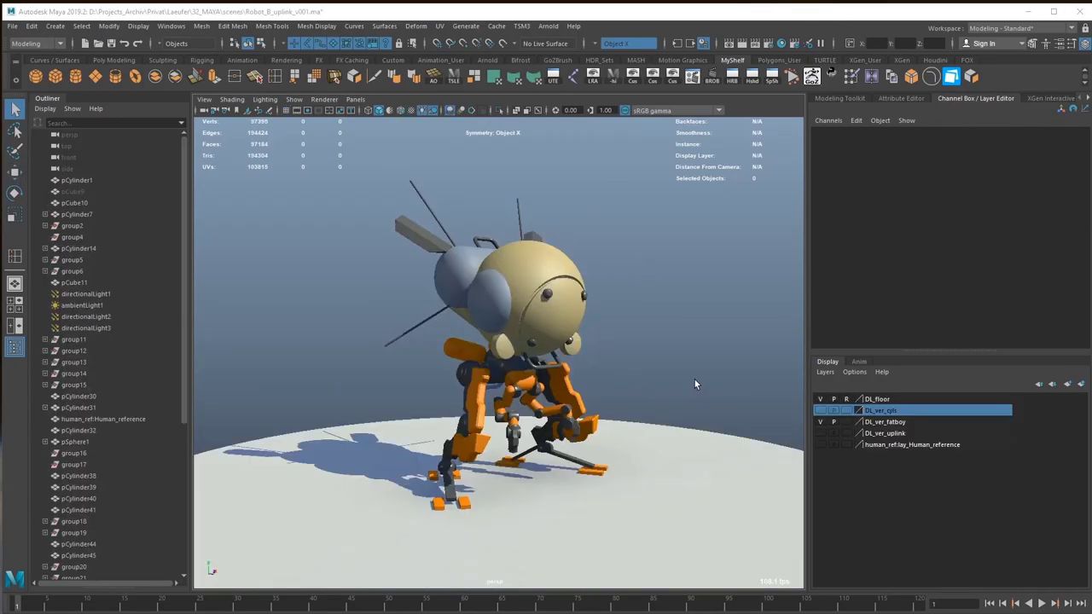
pyautogui.moveTo(695, 380)
pyautogui.keyDown('alt'); pyautogui.mouseDown()
pyautogui.moveTo(684, 394)
pyautogui.moveTo(582, 384)
pyautogui.moveTo(599, 396)
pyautogui.mouseUp(); pyautogui.keyUp('alt')
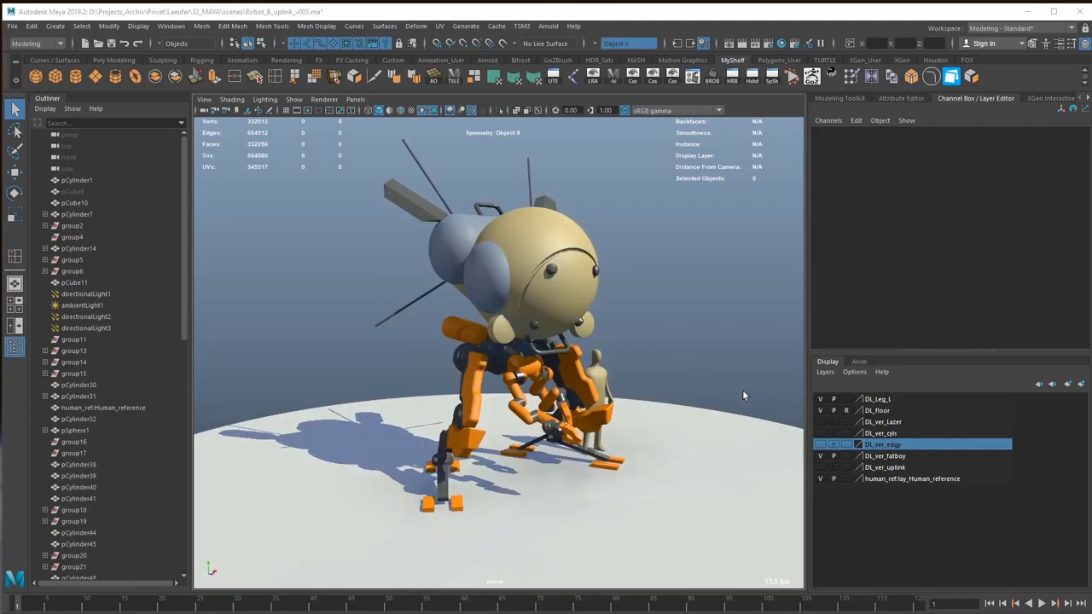
# Orbit each uplink robot version through v048 and play its leg animation
pyautogui.keyDown('alt'); pyautogui.moveTo(742, 392); pyautogui.dragTo(601, 393); pyautogui.keyUp('alt')
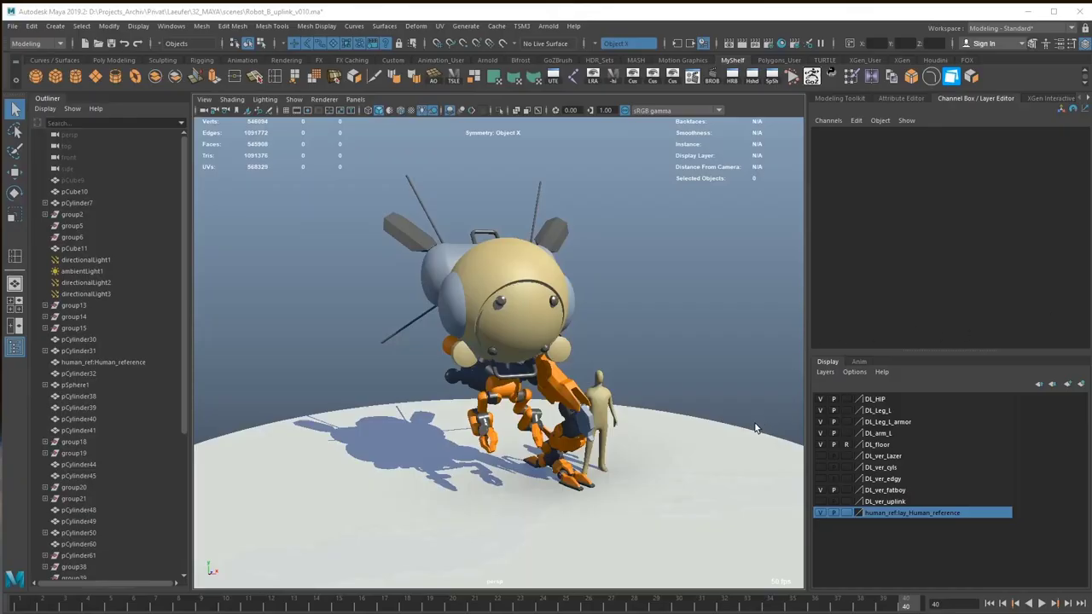
pyautogui.keyDown('alt'); pyautogui.moveTo(718, 462); pyautogui.dragTo(587, 460); pyautogui.keyUp('alt')
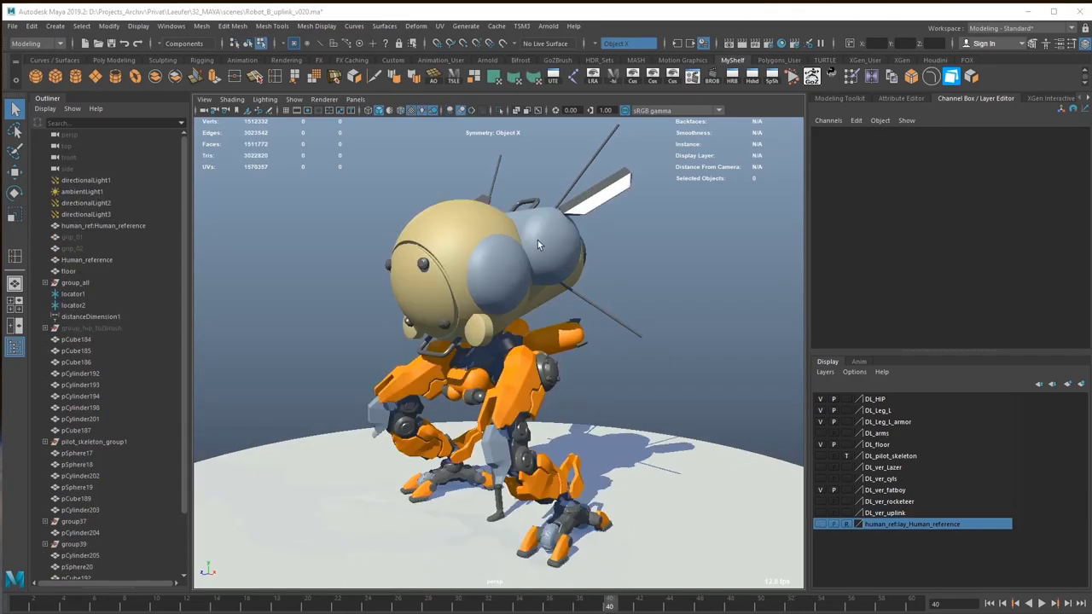
pyautogui.keyDown('alt'); pyautogui.moveTo(613, 389); pyautogui.dragTo(760, 389); pyautogui.keyUp('alt')
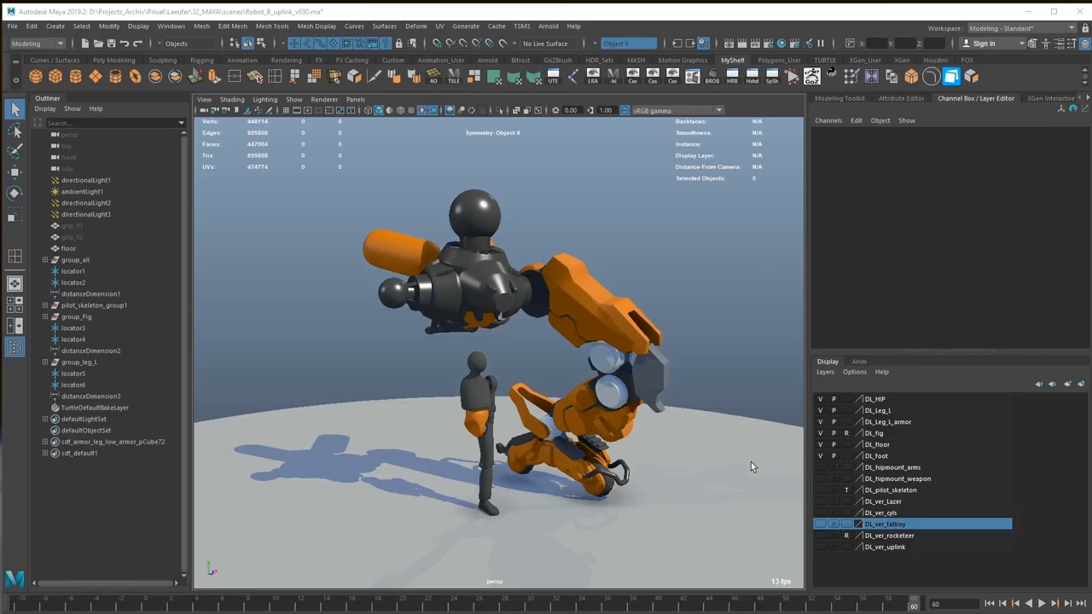
pyautogui.moveTo(751, 462)
pyautogui.keyDown('alt'); pyautogui.mouseDown()
pyautogui.moveTo(597, 469)
pyautogui.moveTo(629, 463)
pyautogui.mouseUp(); pyautogui.keyUp('alt')
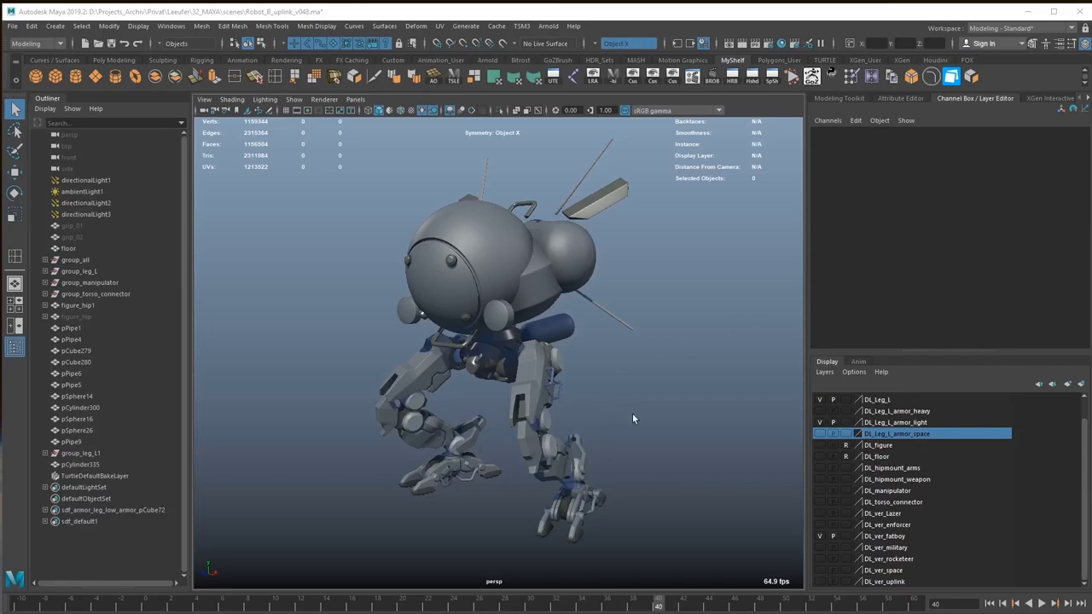
pyautogui.moveTo(636, 441)
pyautogui.keyDown('alt'); pyautogui.mouseDown()
pyautogui.moveTo(758, 441)
pyautogui.moveTo(738, 438)
pyautogui.mouseUp(); pyautogui.keyUp('alt')
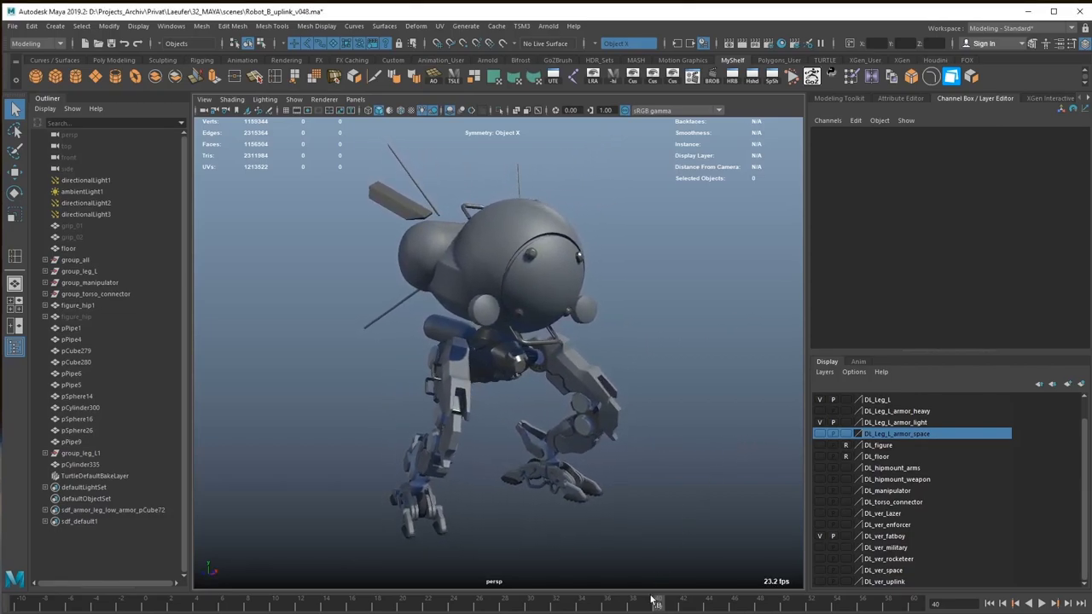
pyautogui.hotkey('alt', 'v')
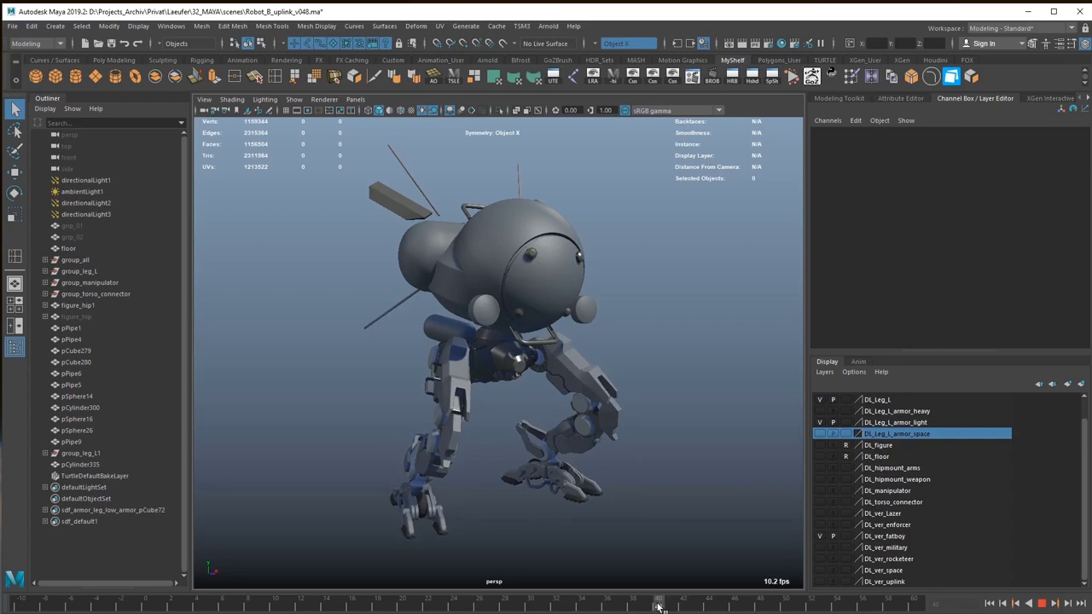
# Scrub the time slider back to frame 22 so the robot's legs are folded
pyautogui.moveTo(664, 606); pyautogui.dragTo(419, 591)
pyautogui.moveTo(658, 606); pyautogui.dragTo(429, 608)
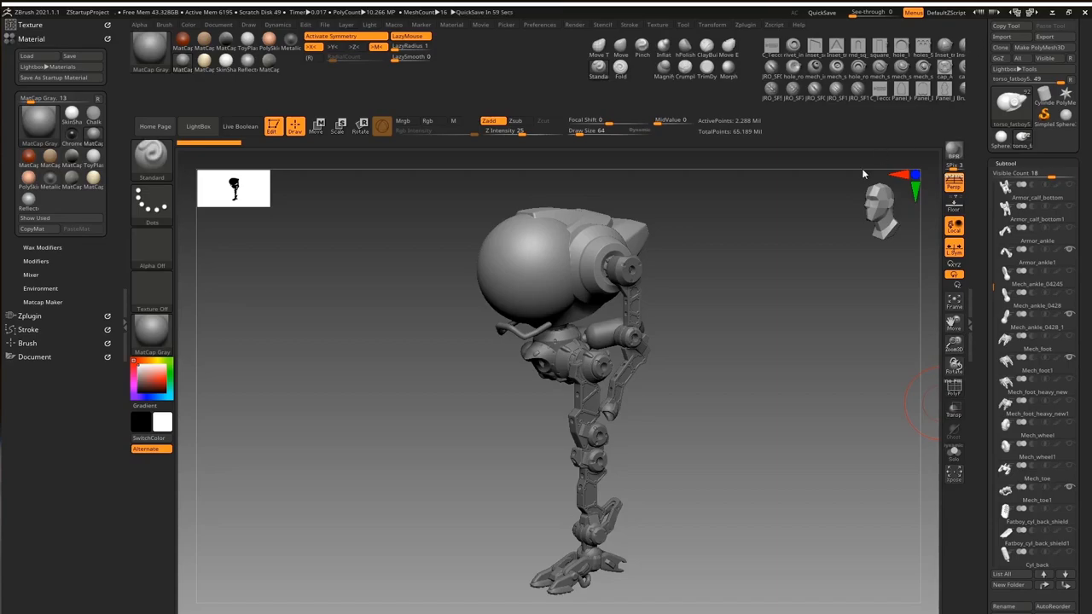
# Turn the mech sculpt to face front and scroll the Subtool list down
pyautogui.moveTo(742, 353)
pyautogui.mouseDown()
pyautogui.moveTo(770, 356)
pyautogui.moveTo(705, 339)
pyautogui.moveTo(866, 322)
pyautogui.mouseUp()
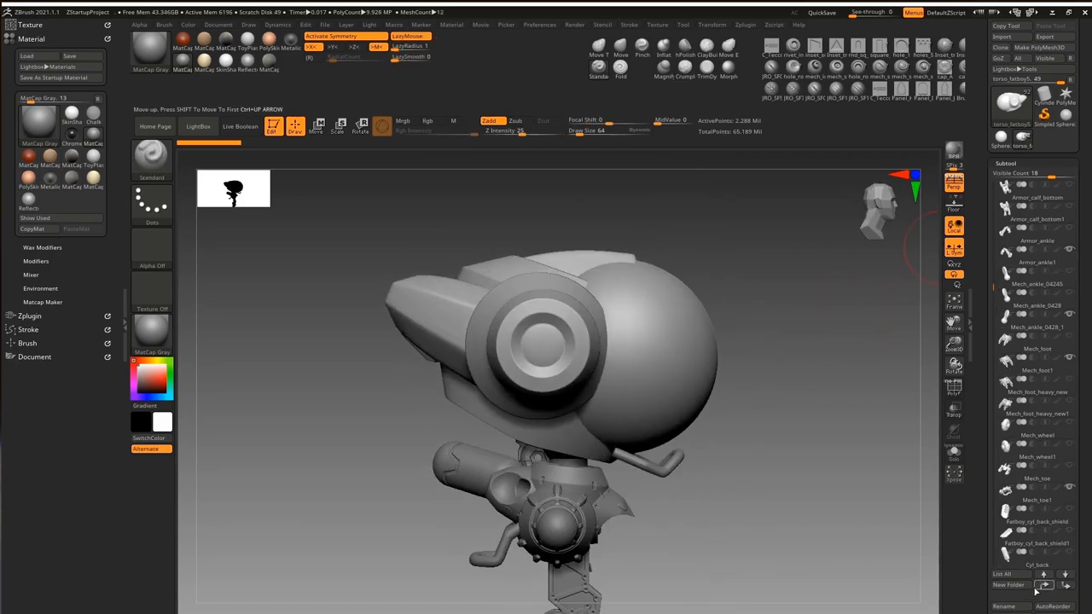
pyautogui.moveTo(1087, 490); pyautogui.dragTo(1078, 416)
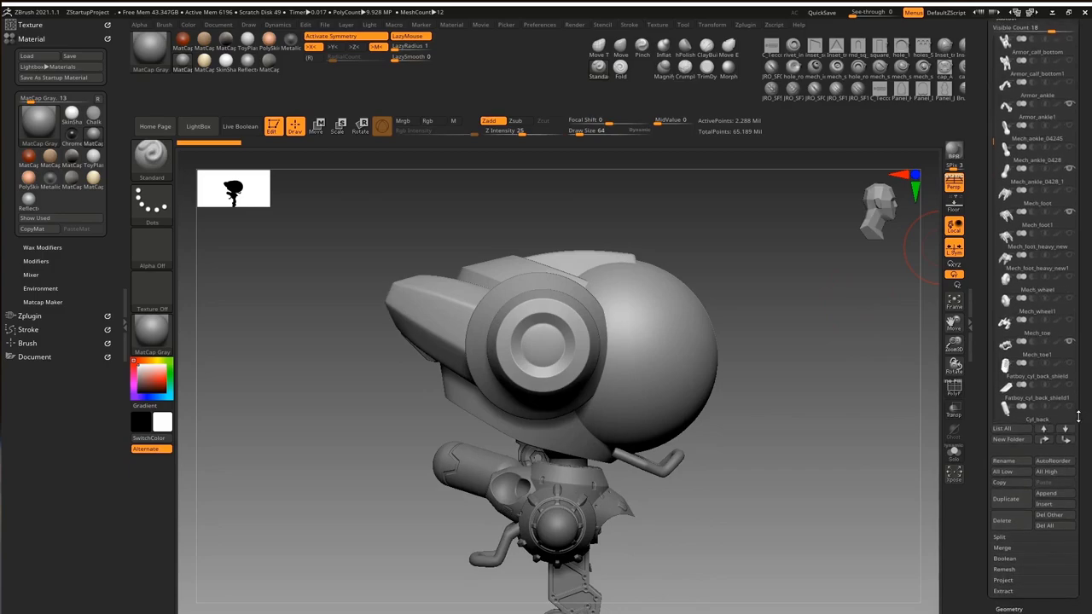
# Append a Cube3D subtool and raise it above the mech's head
pyautogui.click(1050, 493)
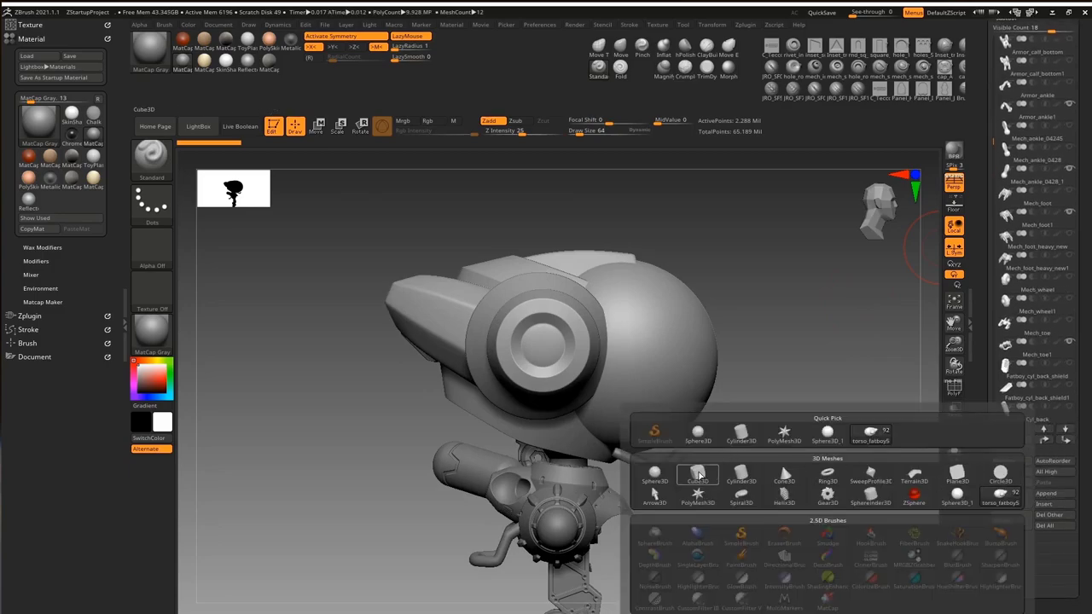
pyautogui.click(698, 475)
pyautogui.keyDown('alt'); pyautogui.moveTo(702, 478); pyautogui.dragTo(685, 441, button='right'); pyautogui.keyUp('alt')
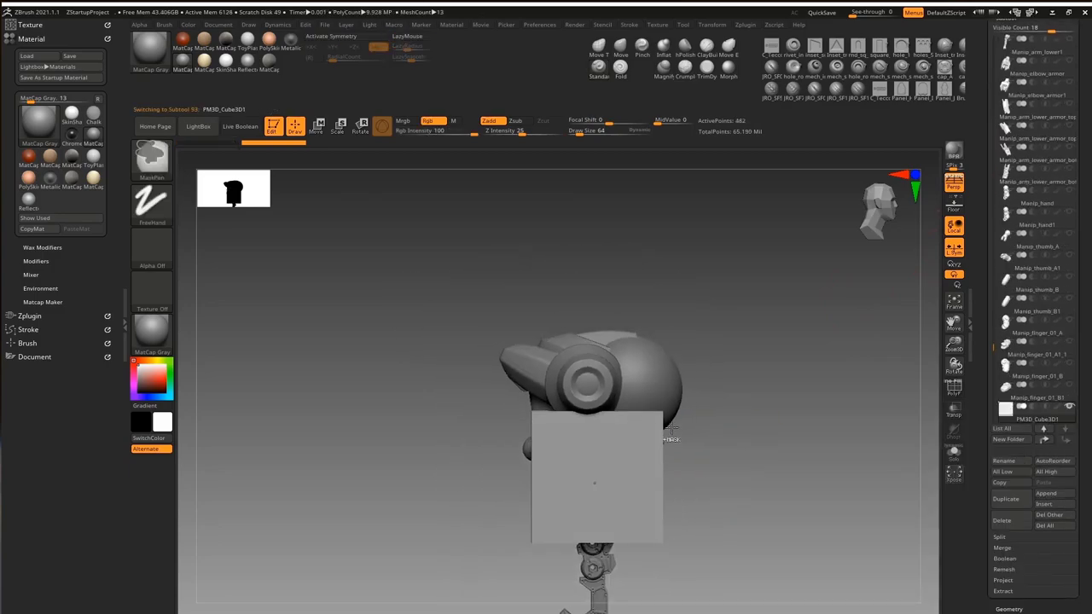
pyautogui.press('w')
pyautogui.moveTo(625, 402); pyautogui.dragTo(626, 252)
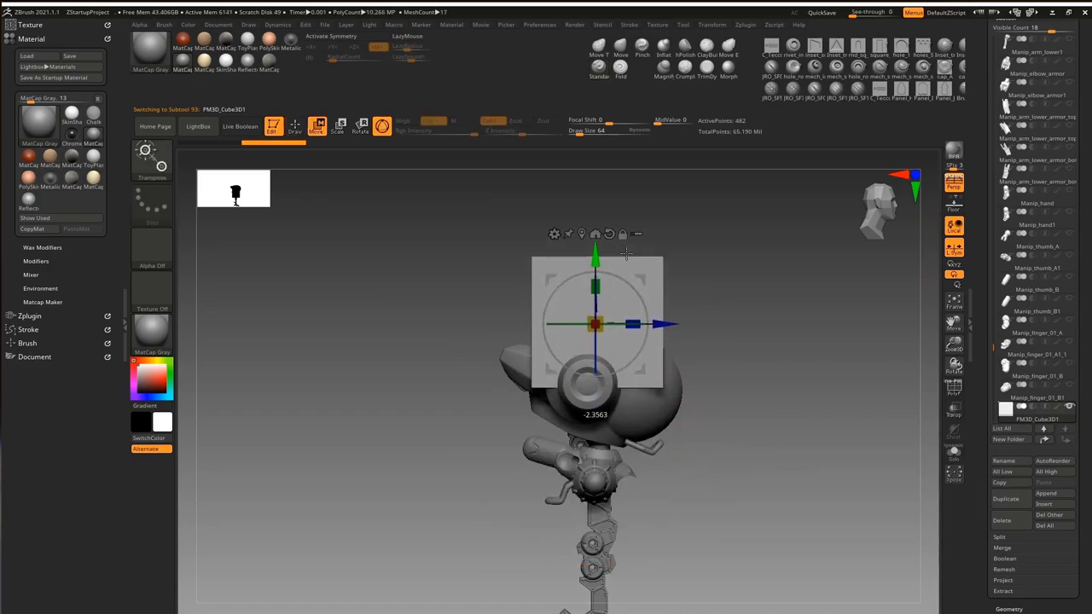
# Tilt the cube about 18 degrees, deepen and flatten it, and lower it onto the head
pyautogui.moveTo(646, 290); pyautogui.dragTo(652, 308)
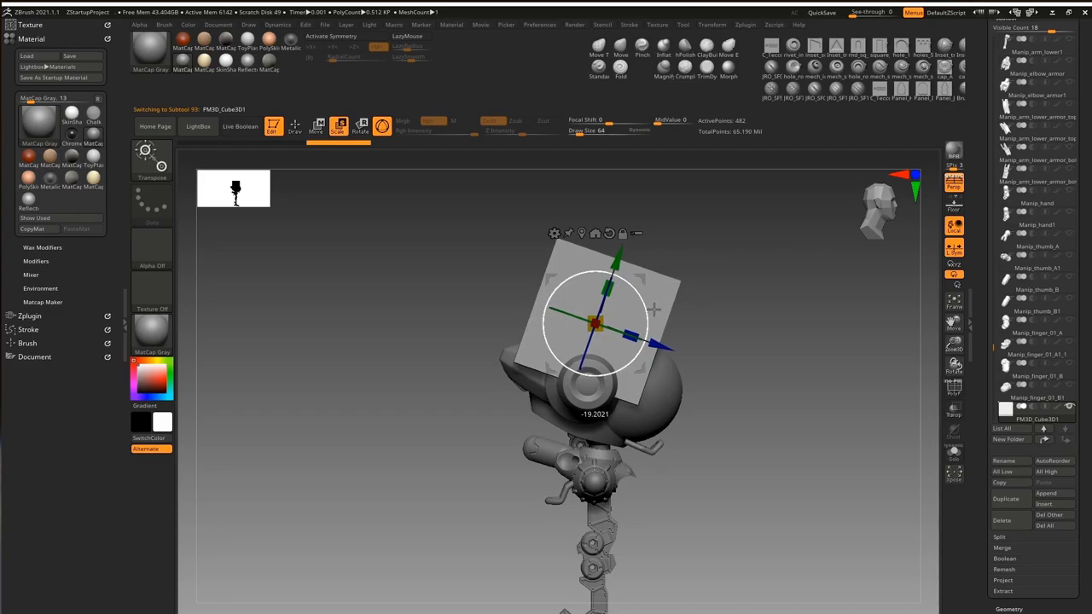
pyautogui.moveTo(629, 334); pyautogui.dragTo(700, 341)
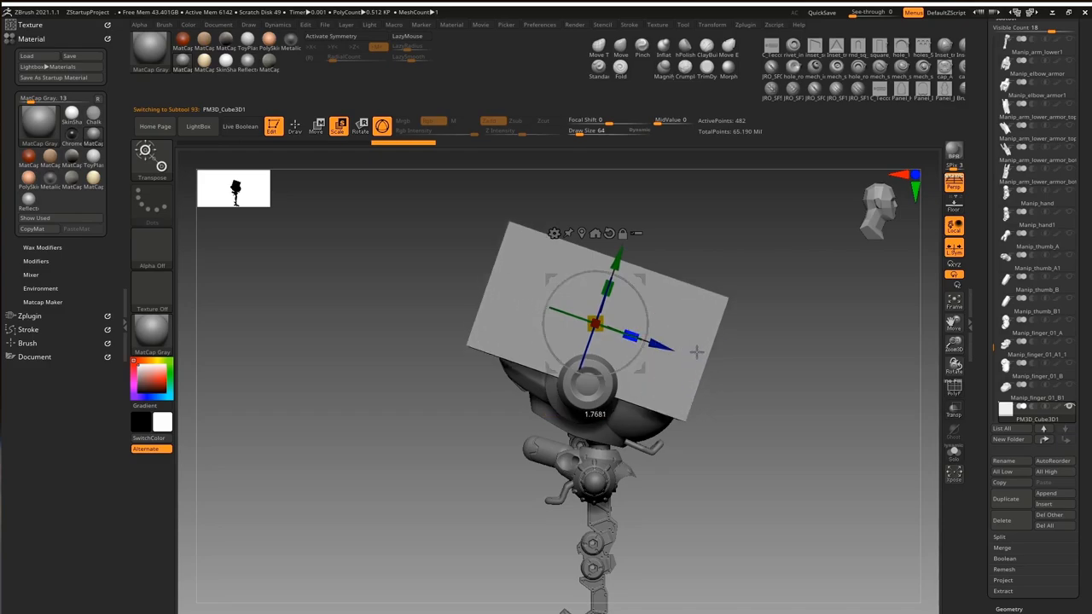
pyautogui.moveTo(699, 341)
pyautogui.mouseDown(button='right')
pyautogui.moveTo(755, 337)
pyautogui.moveTo(626, 333)
pyautogui.moveTo(584, 269)
pyautogui.mouseUp(button='right')
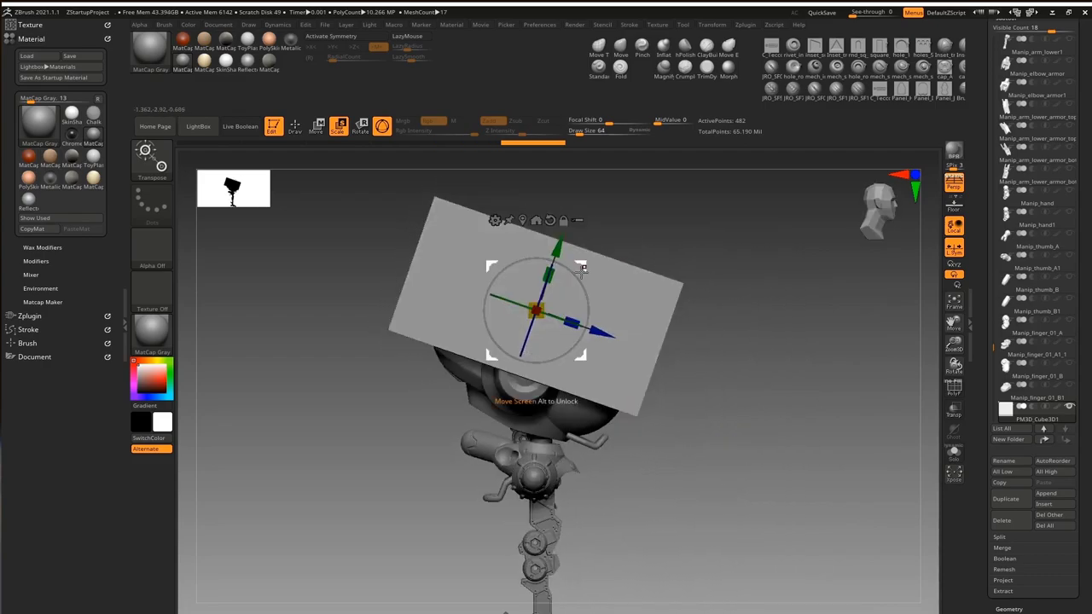
pyautogui.moveTo(557, 275); pyautogui.dragTo(579, 244)
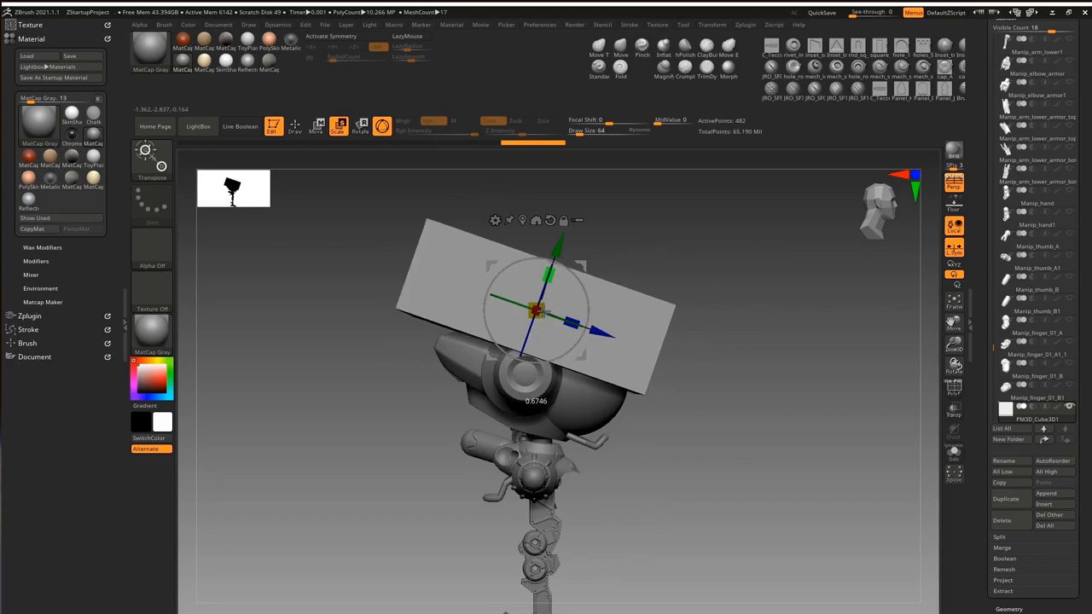
pyautogui.click(954, 183)
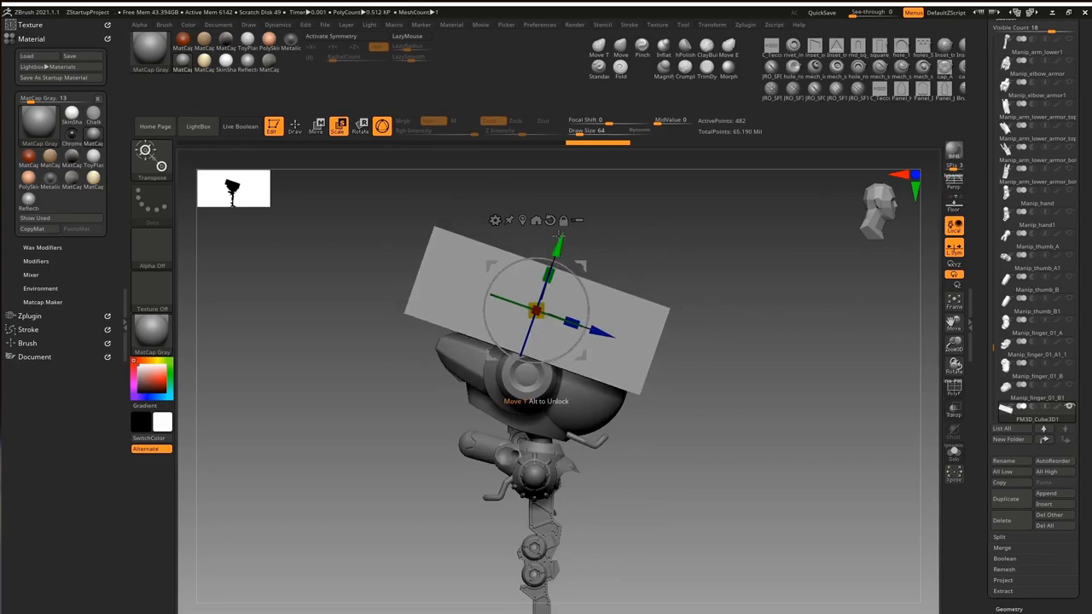
pyautogui.moveTo(559, 234); pyautogui.dragTo(559, 252)
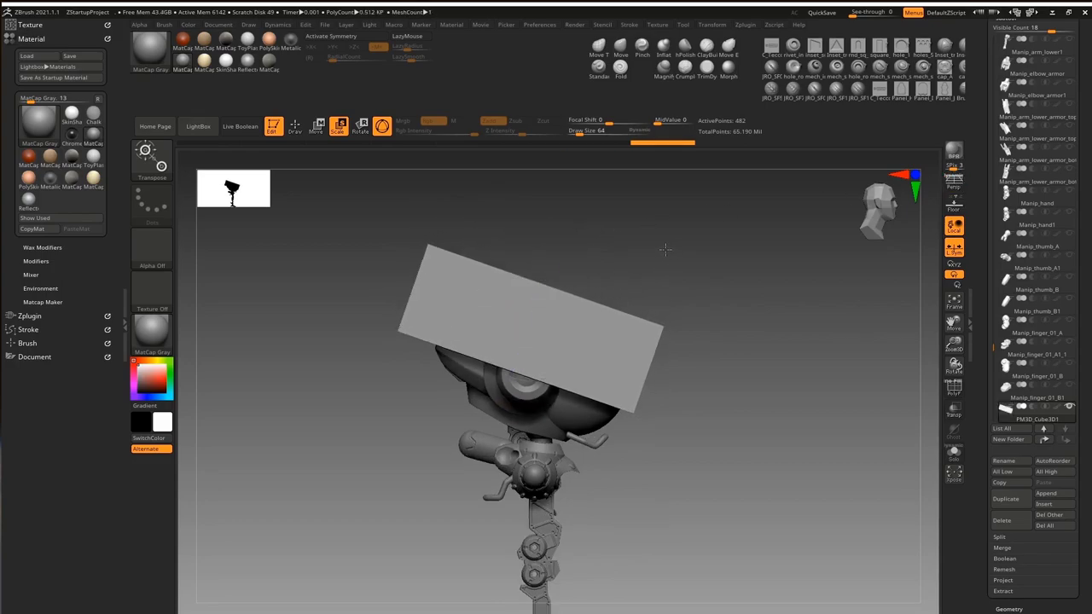
pyautogui.moveTo(664, 249); pyautogui.dragTo(629, 285)
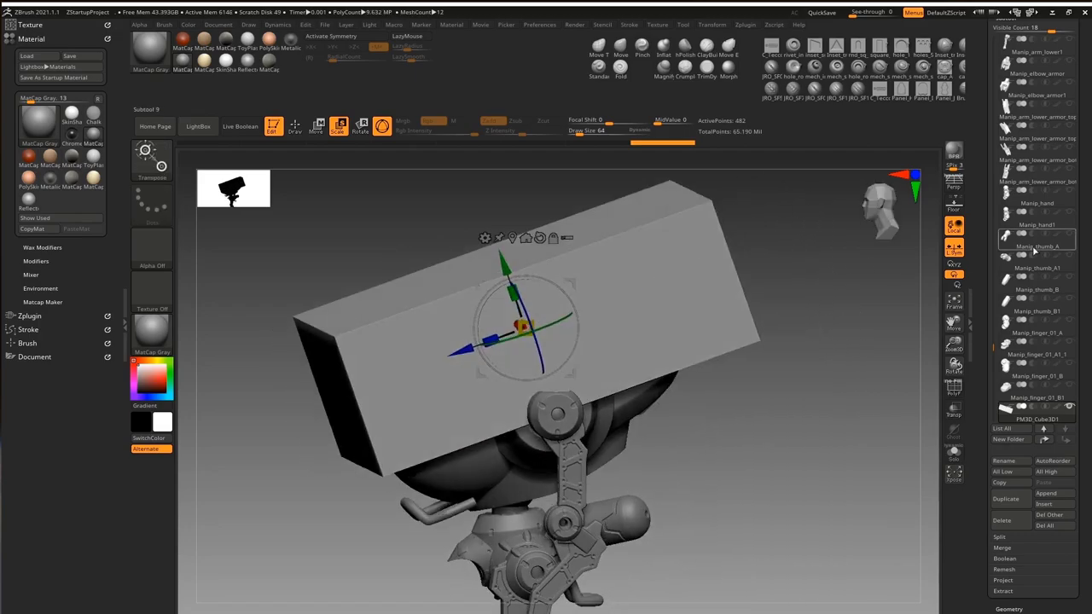
# Enable Live Boolean on torso_fatboy5 to preview the box cut, then return to Draw mode
pyautogui.scroll(3, 1086, 247)
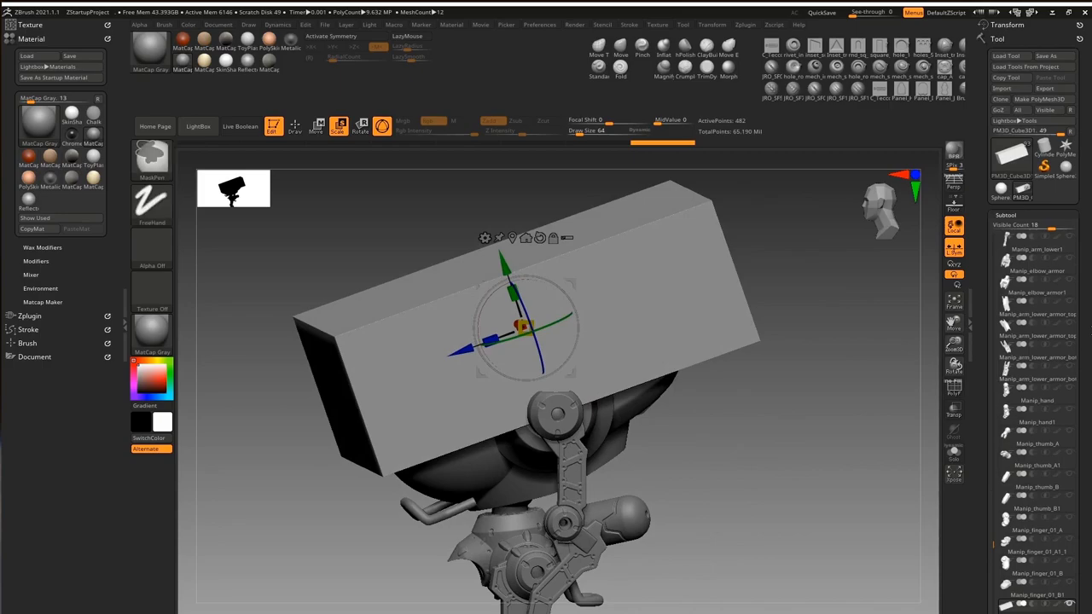
pyautogui.scroll(-5, 1037, 409)
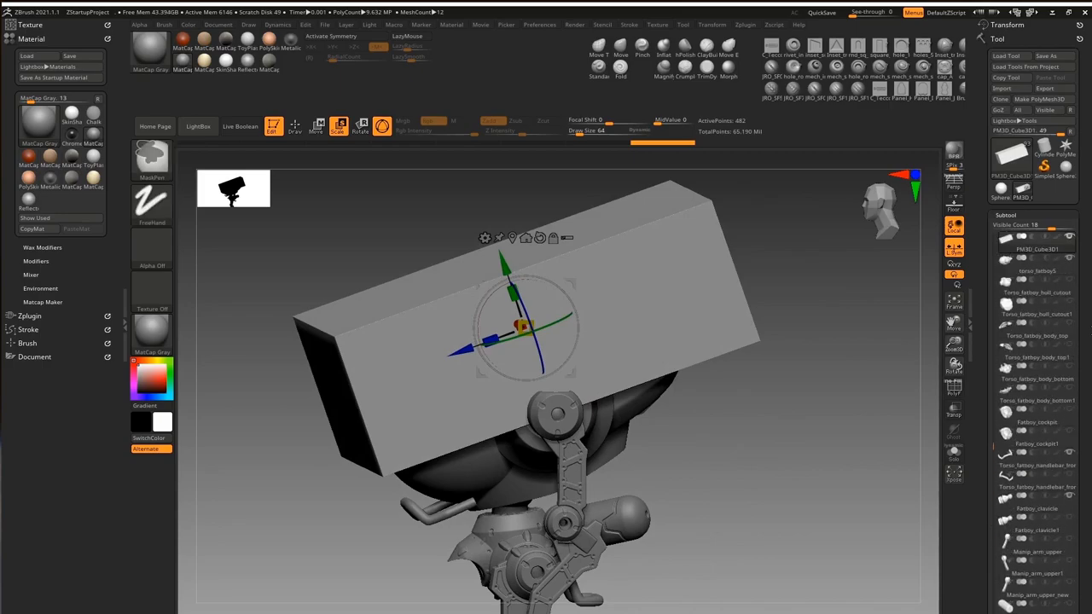
pyautogui.scroll(3, 995, 443)
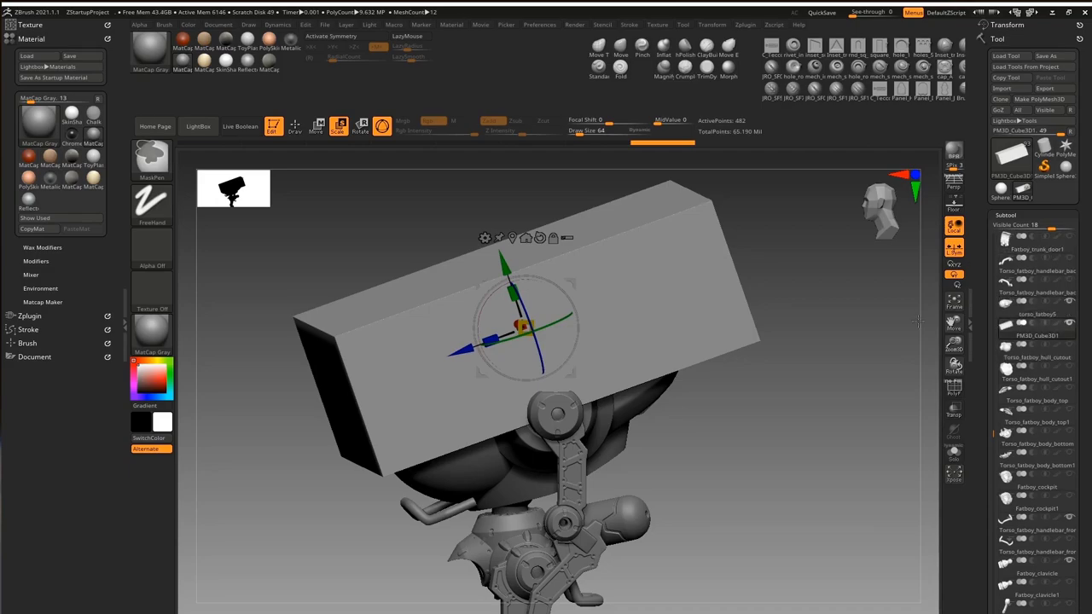
pyautogui.moveTo(810, 333)
pyautogui.mouseDown()
pyautogui.moveTo(813, 411)
pyautogui.moveTo(861, 410)
pyautogui.mouseUp()
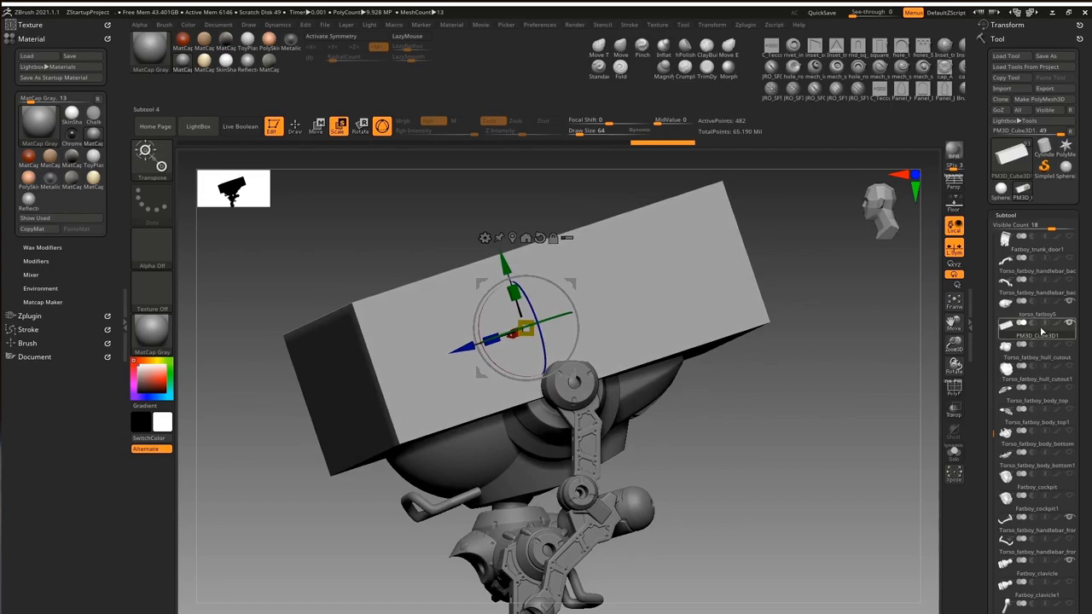
pyautogui.click(1006, 317)
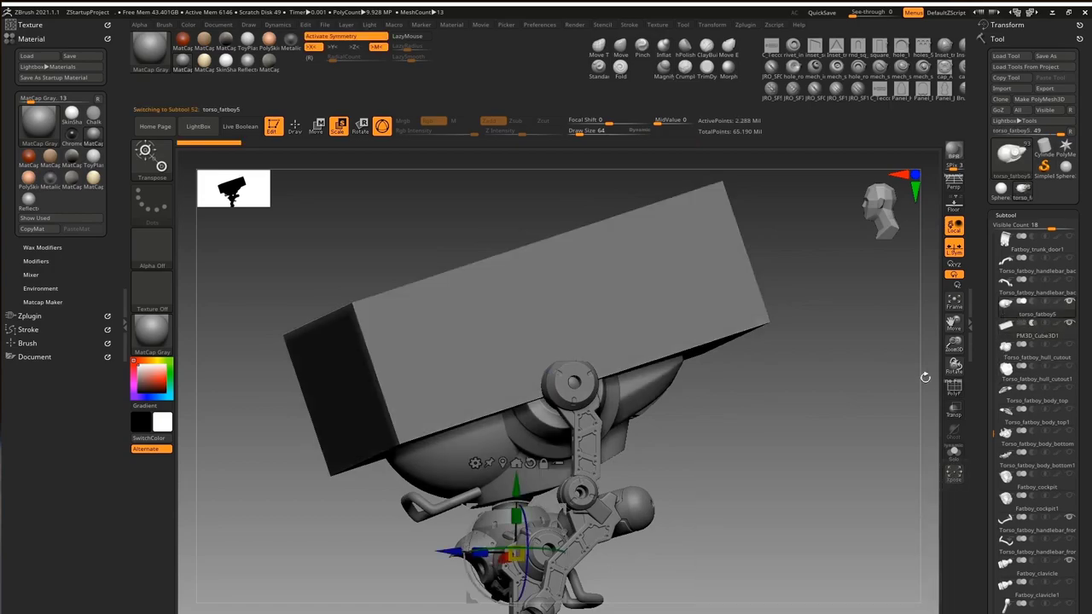
pyautogui.click(242, 126)
pyautogui.moveTo(784, 329); pyautogui.dragTo(838, 338)
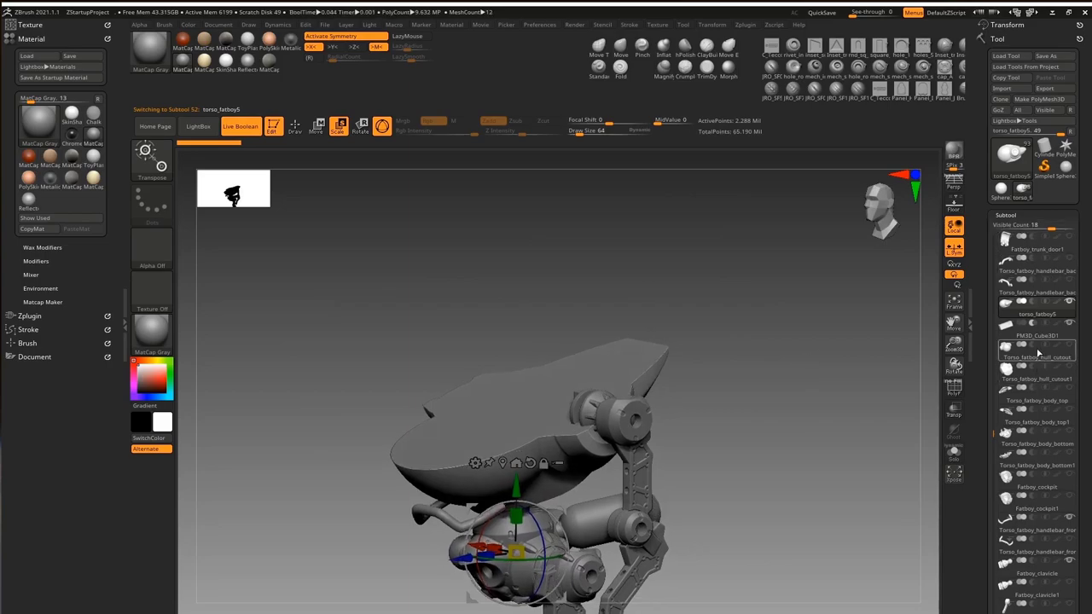
pyautogui.moveTo(1036, 357)
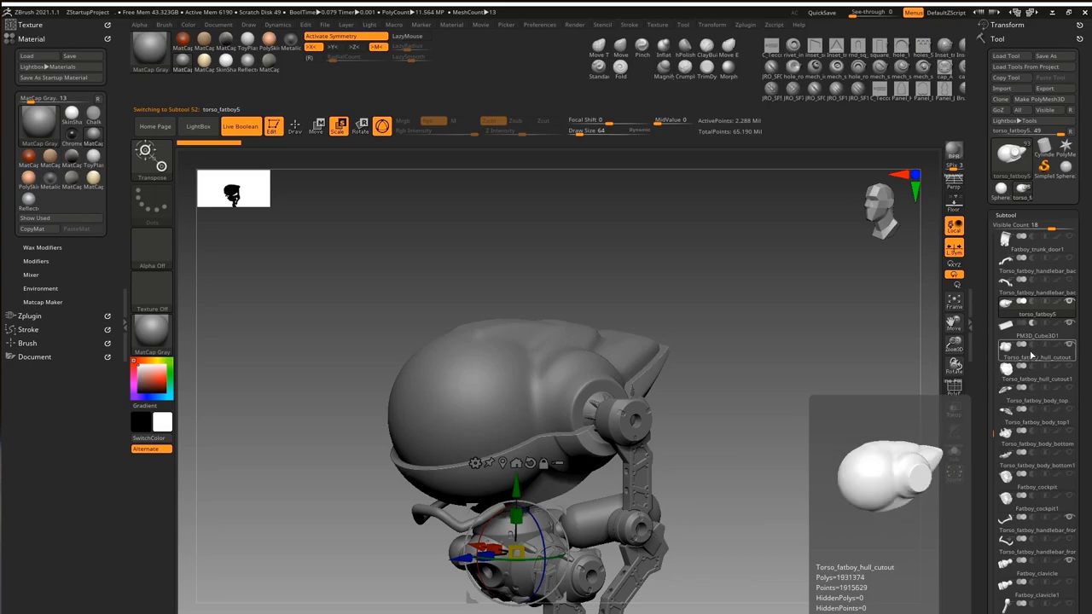
pyautogui.moveTo(765, 314)
pyautogui.mouseDown()
pyautogui.moveTo(724, 423)
pyautogui.moveTo(688, 343)
pyautogui.moveTo(726, 350)
pyautogui.moveTo(719, 338)
pyautogui.mouseUp()
pyautogui.press('q')
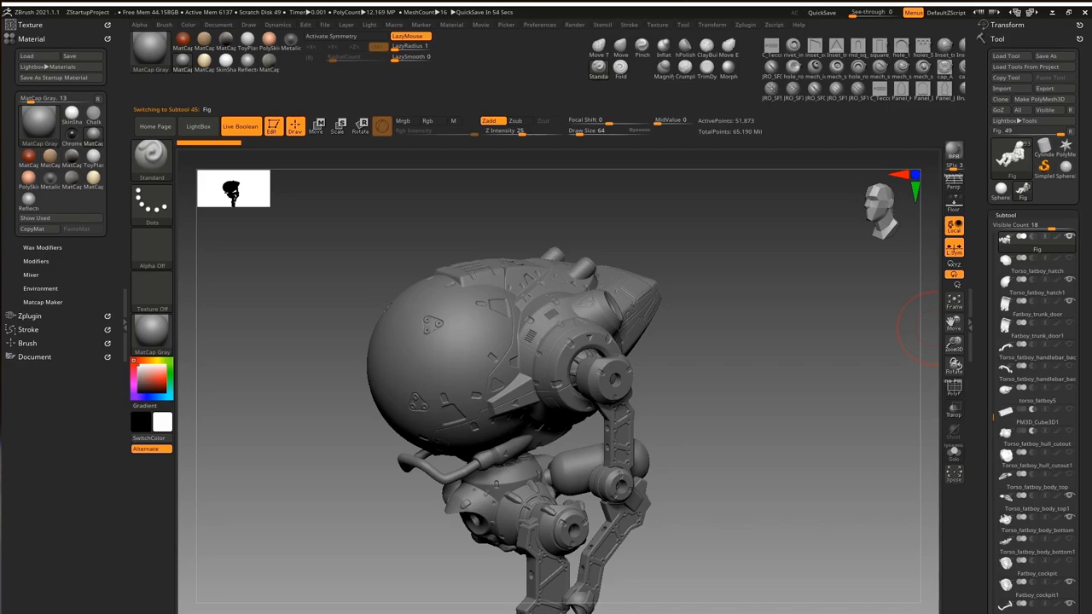
# Rotate the hatch upward with the gizmo to open the cockpit, then return to Draw mode
pyautogui.moveTo(718, 404)
pyautogui.mouseDown()
pyautogui.moveTo(722, 373)
pyautogui.moveTo(475, 308)
pyautogui.mouseUp()
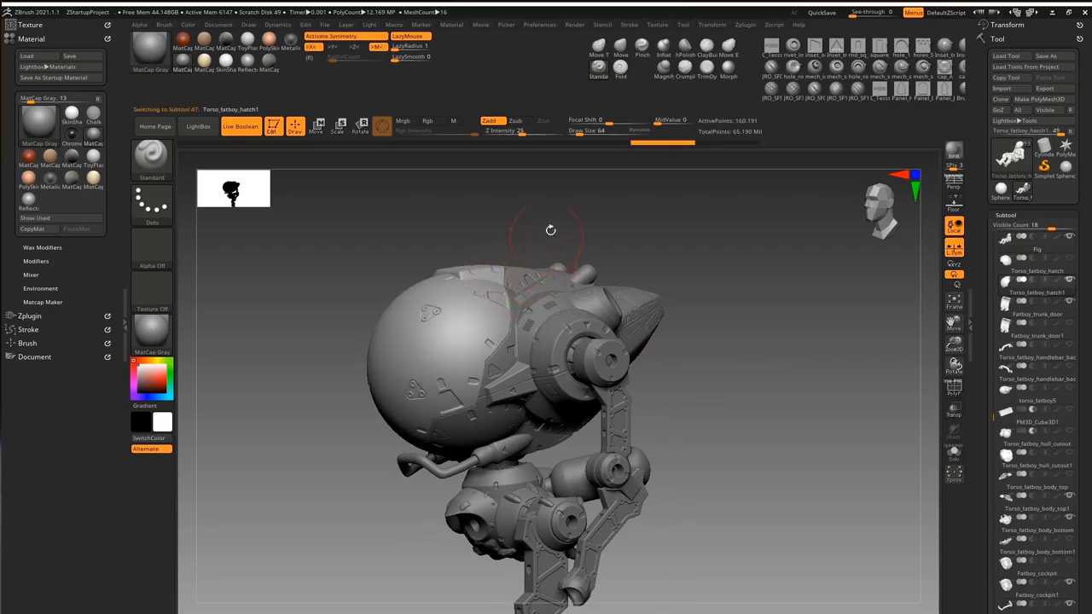
pyautogui.press('e')
pyautogui.moveTo(519, 243); pyautogui.dragTo(536, 215)
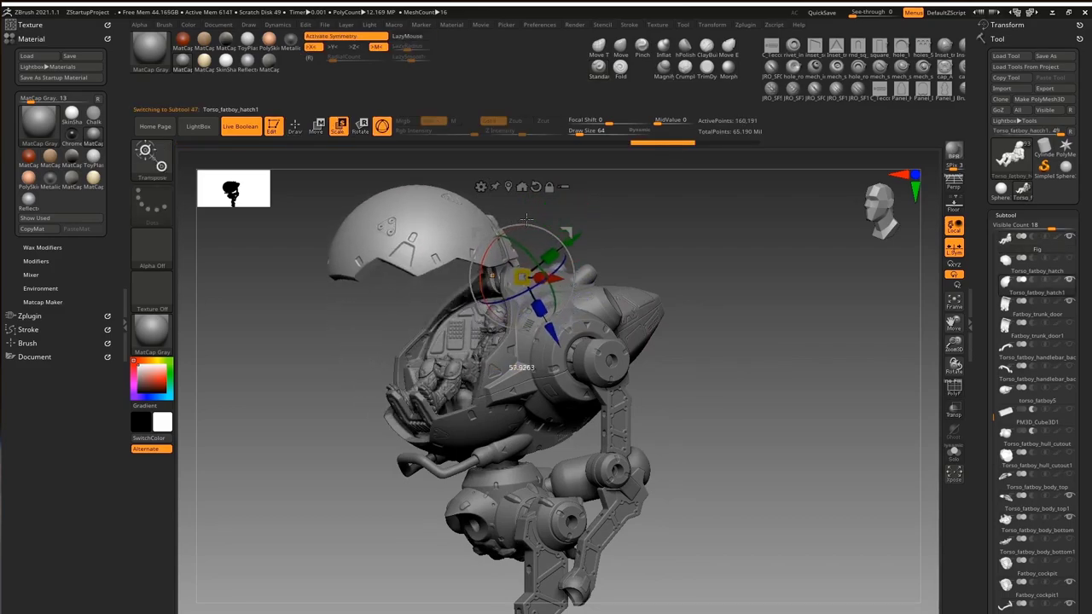
pyautogui.moveTo(700, 281)
pyautogui.mouseDown()
pyautogui.moveTo(777, 299)
pyautogui.moveTo(658, 369)
pyautogui.moveTo(780, 303)
pyautogui.mouseUp()
pyautogui.press('q')
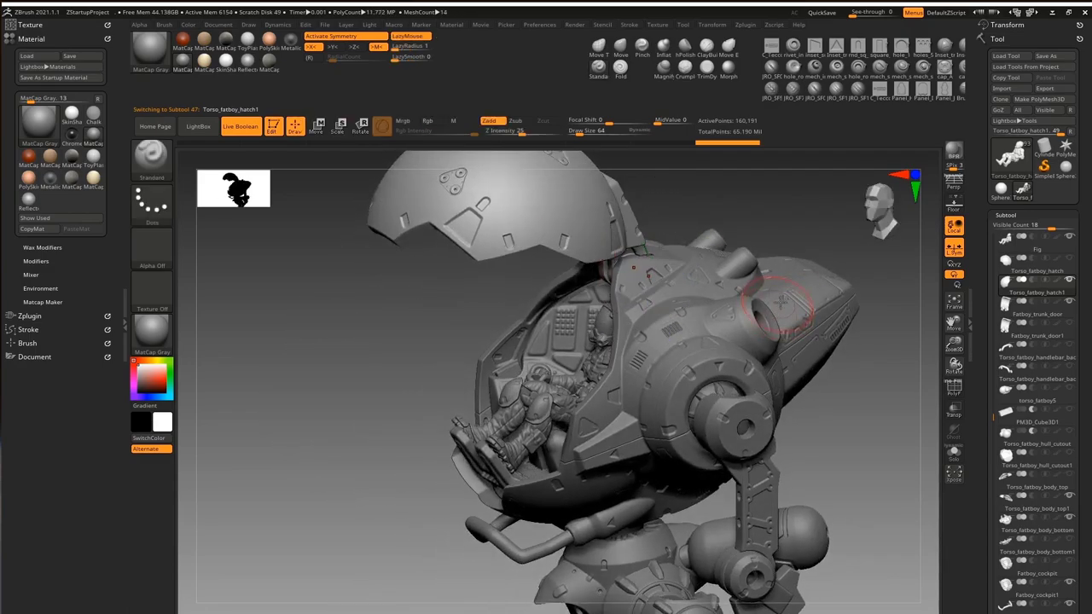
pyautogui.moveTo(780, 312); pyautogui.dragTo(744, 300, button='right')
pyautogui.moveTo(595, 296)
pyautogui.mouseDown(button='right')
pyautogui.moveTo(584, 308)
pyautogui.moveTo(738, 197)
pyautogui.mouseUp(button='right')
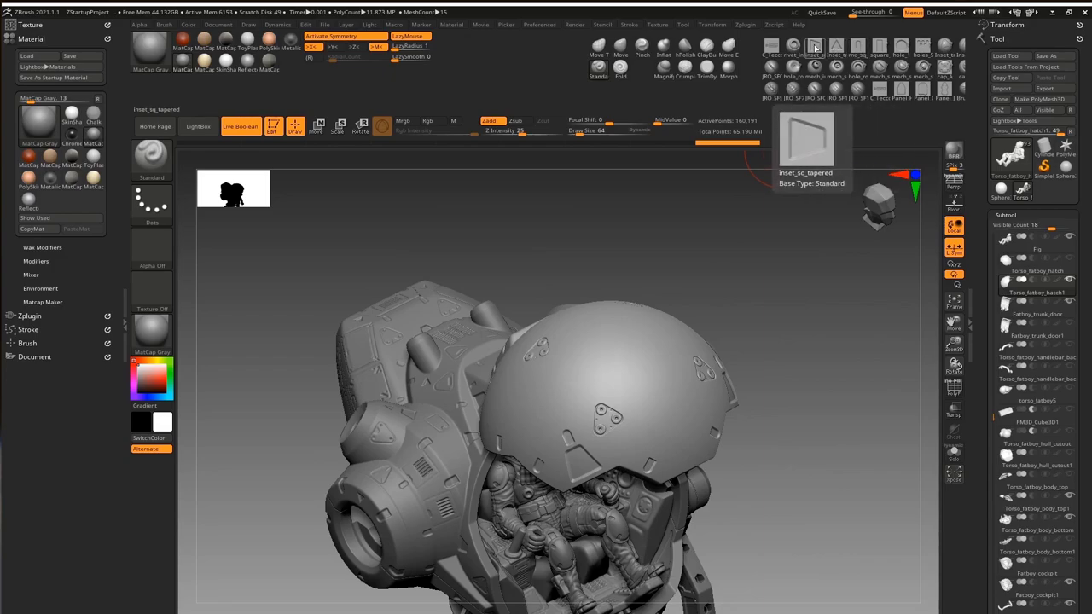
# Stamp inset_sq_tapered square inset panels around the cockpit hatch dome
pyautogui.click(815, 47)
pyautogui.moveTo(562, 350); pyautogui.dragTo(559, 419, button='right')
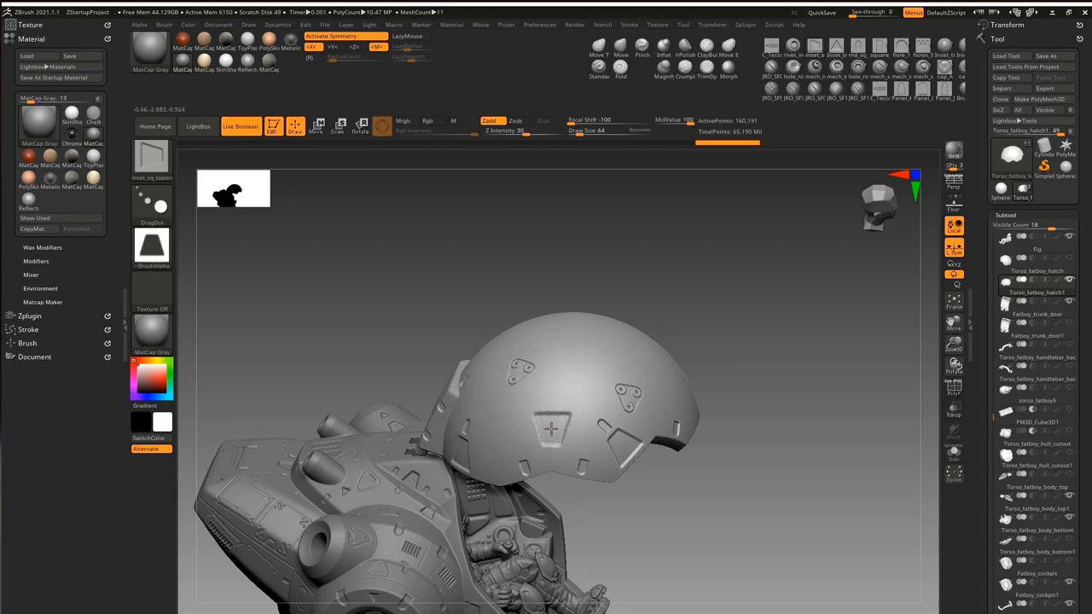
pyautogui.moveTo(586, 372); pyautogui.dragTo(530, 391, button='right')
pyautogui.press('space')
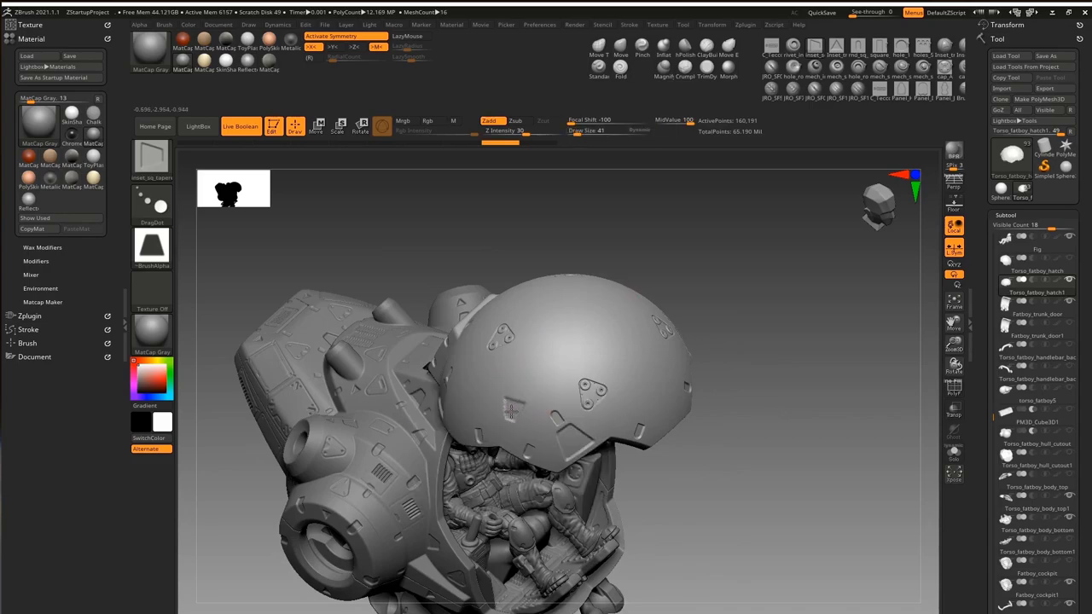
pyautogui.moveTo(643, 343); pyautogui.dragTo(604, 425, button='right')
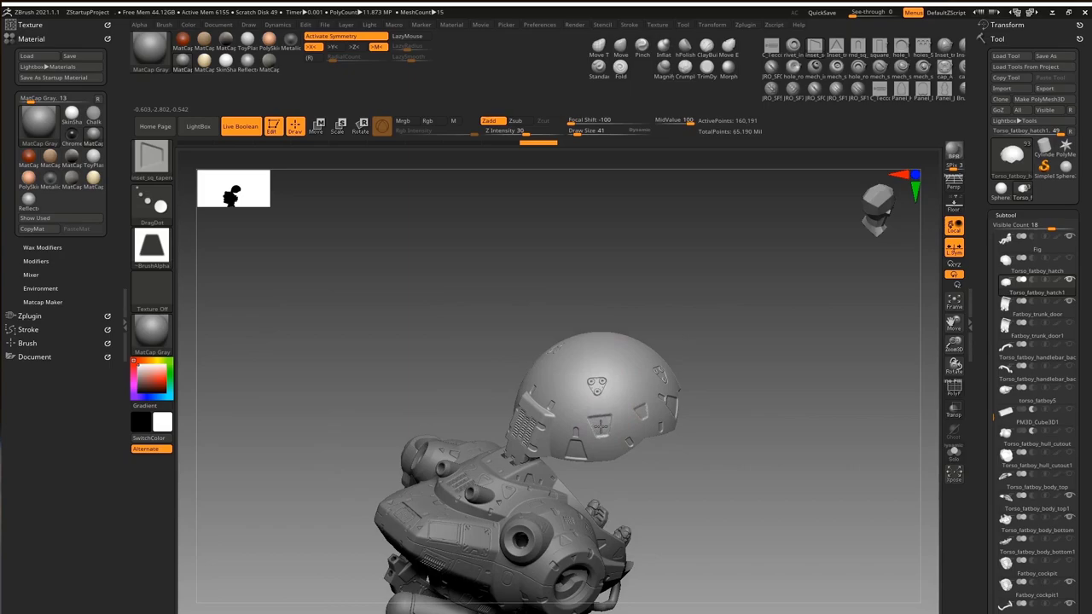
pyautogui.moveTo(632, 401); pyautogui.dragTo(733, 392, button='right')
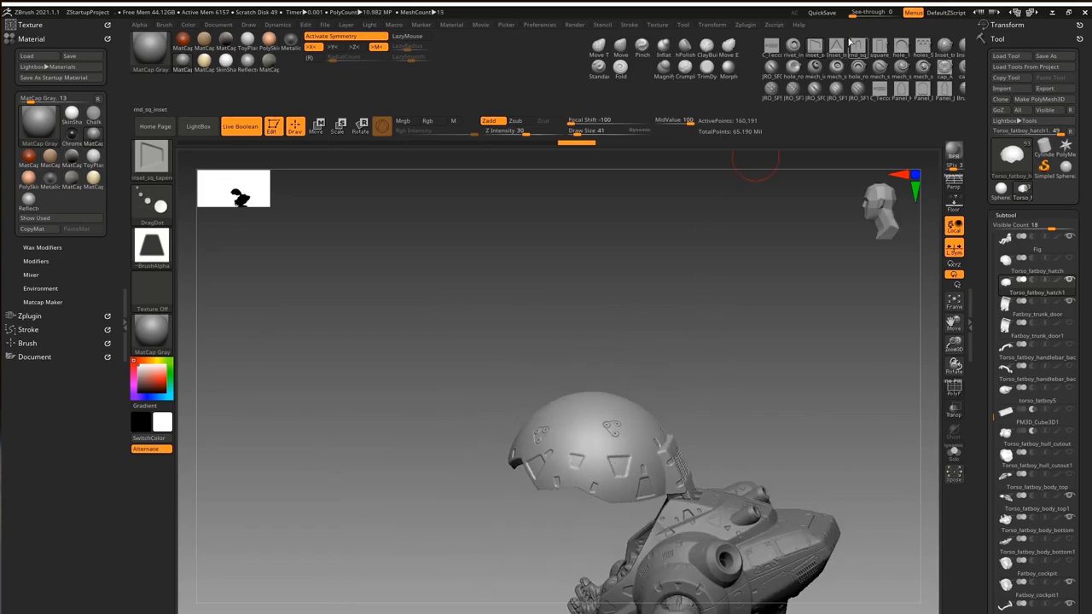
# Switch to the rivet_inset_a brush with Draw Size 24 for rivet details
pyautogui.click(794, 49)
pyautogui.moveTo(616, 431)
pyautogui.mouseDown(button='right')
pyautogui.moveTo(623, 380)
pyautogui.moveTo(602, 350)
pyautogui.moveTo(580, 375)
pyautogui.mouseUp(button='right')
pyautogui.press('space')
pyautogui.click(625, 378)
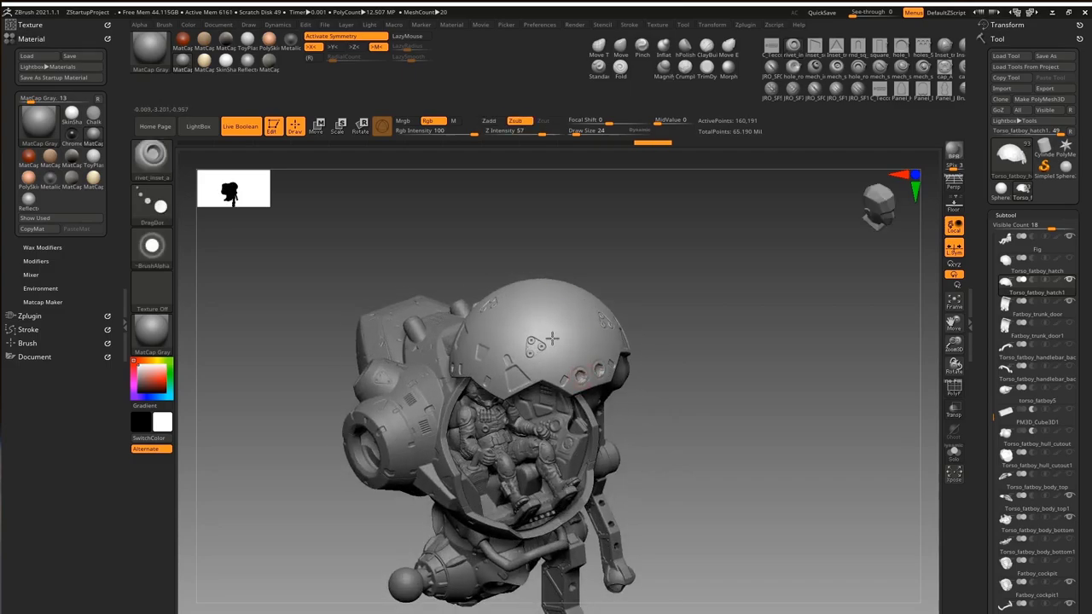
# Stamp holes_5 insert-mesh hole details across the hatch dome from several angles
pyautogui.moveTo(552, 339); pyautogui.dragTo(506, 342, button='right')
pyautogui.moveTo(559, 309); pyautogui.dragTo(482, 346, button='right')
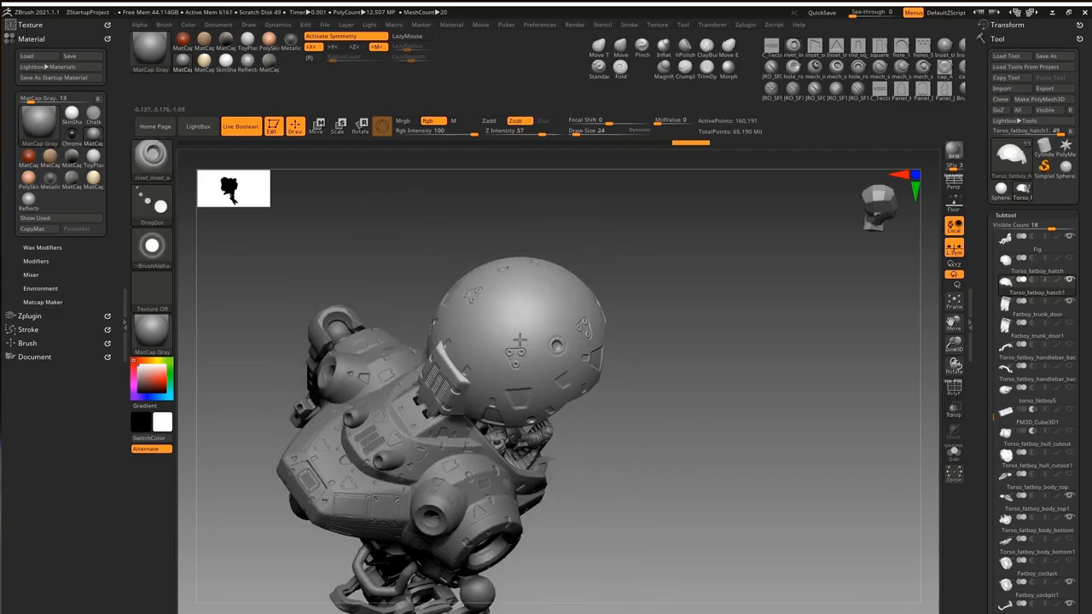
pyautogui.moveTo(512, 305)
pyautogui.mouseDown(button='right')
pyautogui.moveTo(499, 378)
pyautogui.moveTo(648, 273)
pyautogui.moveTo(703, 272)
pyautogui.moveTo(684, 341)
pyautogui.moveTo(724, 219)
pyautogui.moveTo(820, 154)
pyautogui.mouseUp(button='right')
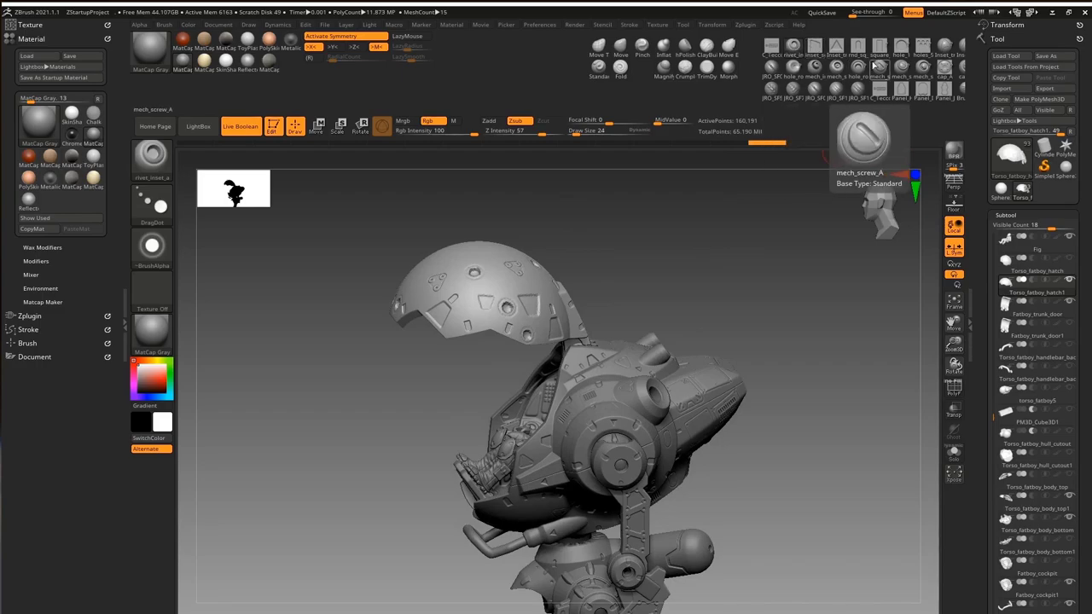
pyautogui.click(923, 47)
pyautogui.moveTo(716, 241); pyautogui.dragTo(526, 285, button='right')
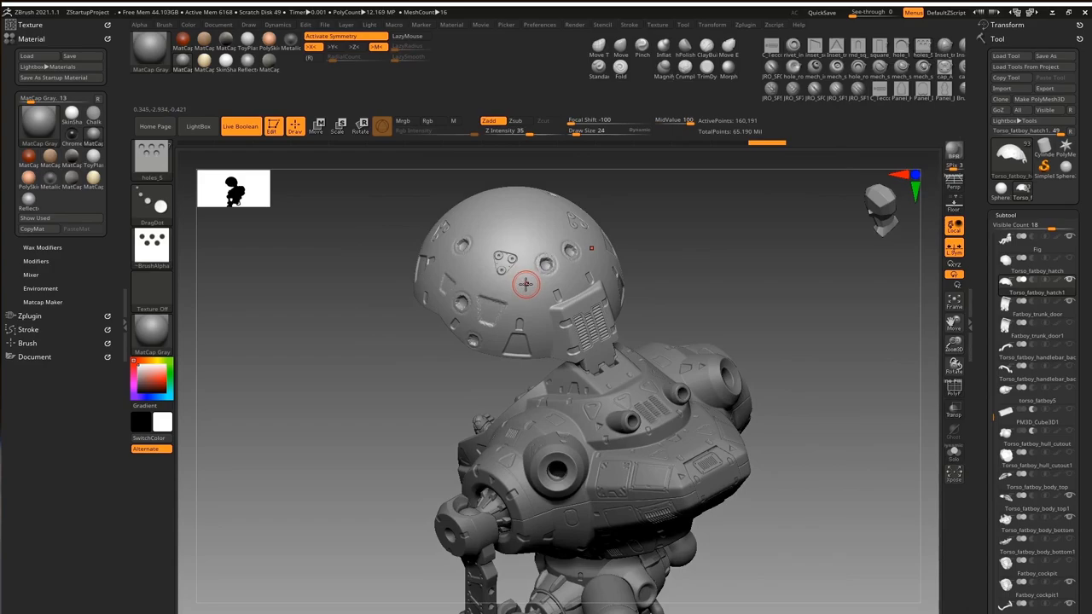
pyautogui.moveTo(585, 248); pyautogui.dragTo(495, 342, button='right')
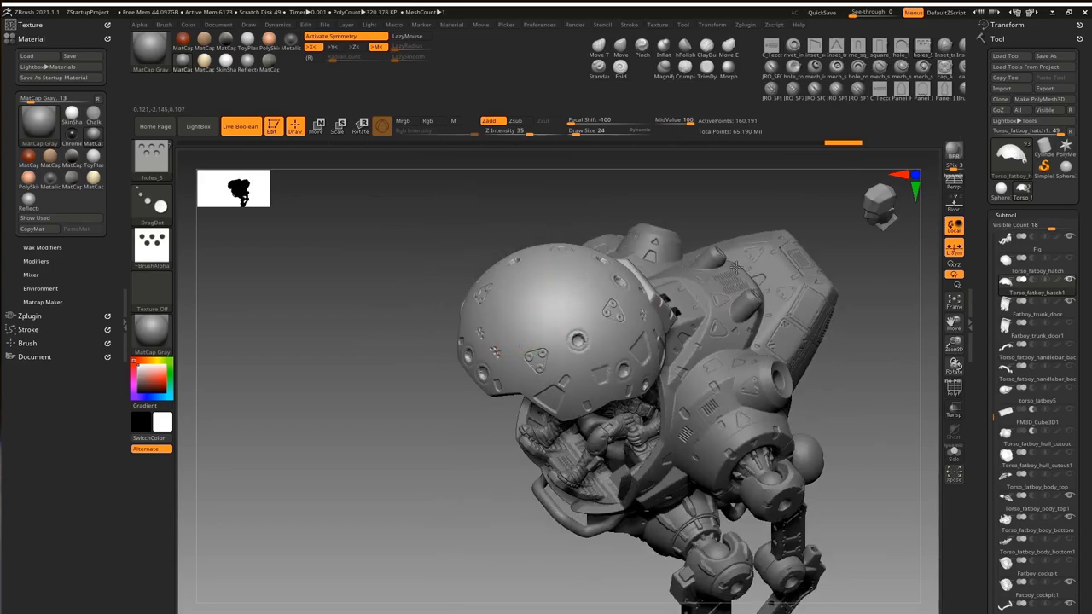
pyautogui.moveTo(735, 267)
pyautogui.mouseDown(button='right')
pyautogui.moveTo(740, 241)
pyautogui.moveTo(686, 284)
pyautogui.moveTo(784, 258)
pyautogui.mouseUp(button='right')
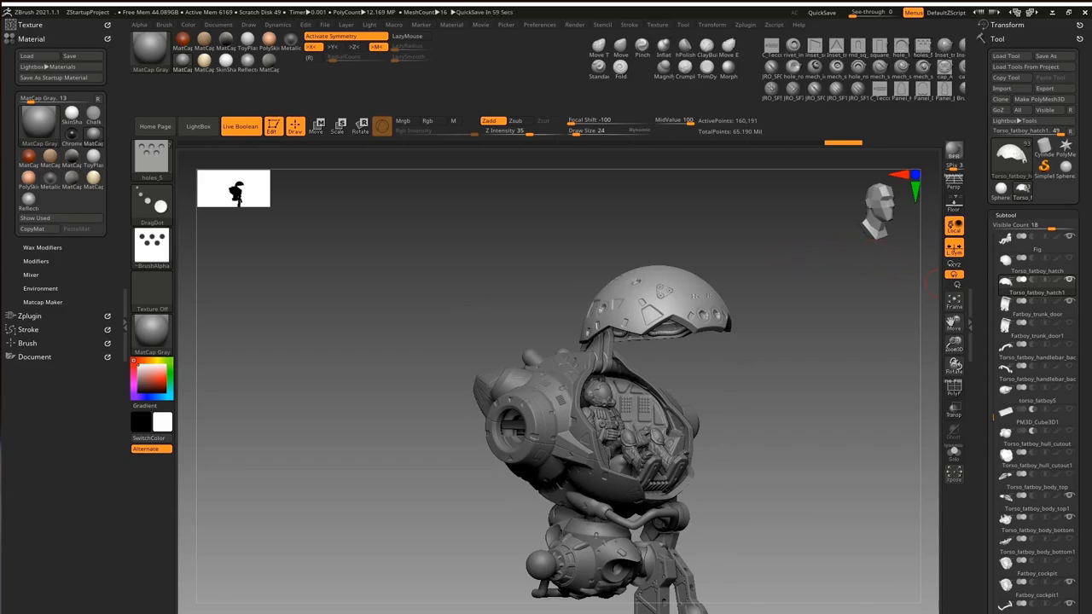
# Make Torso_fatboy_body_top1 the active SubTool in Solo mode
pyautogui.moveTo(784, 396)
pyautogui.mouseDown(button='right')
pyautogui.moveTo(780, 335)
pyautogui.moveTo(586, 400)
pyautogui.moveTo(651, 487)
pyautogui.moveTo(815, 397)
pyautogui.mouseUp(button='right')
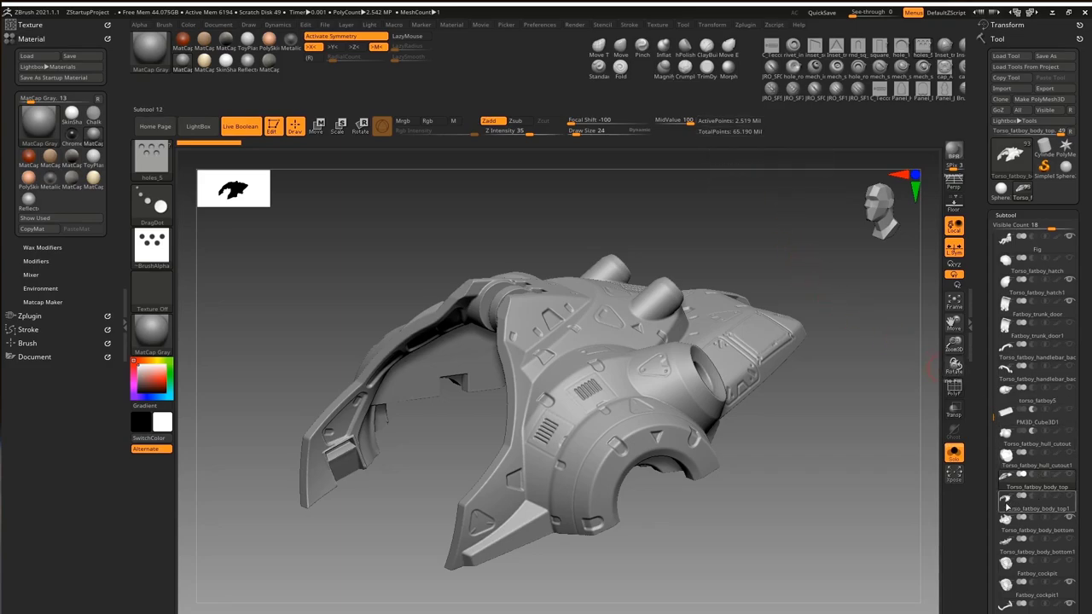
pyautogui.click(1003, 510)
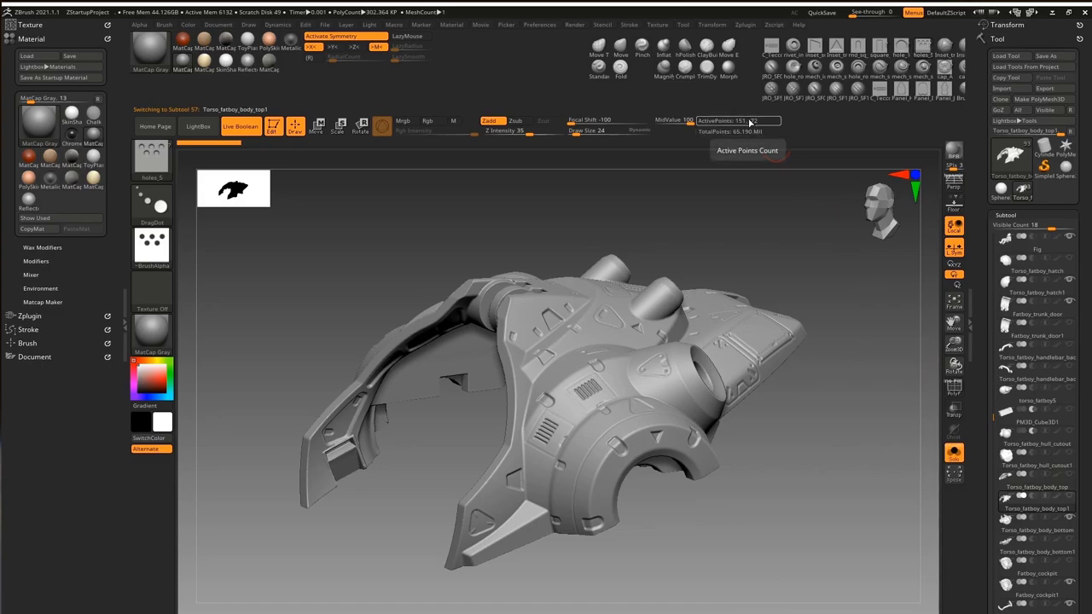
# Review Decimation Master settings for the hull piece and open the Export Mesh dialog
pyautogui.click(30, 315)
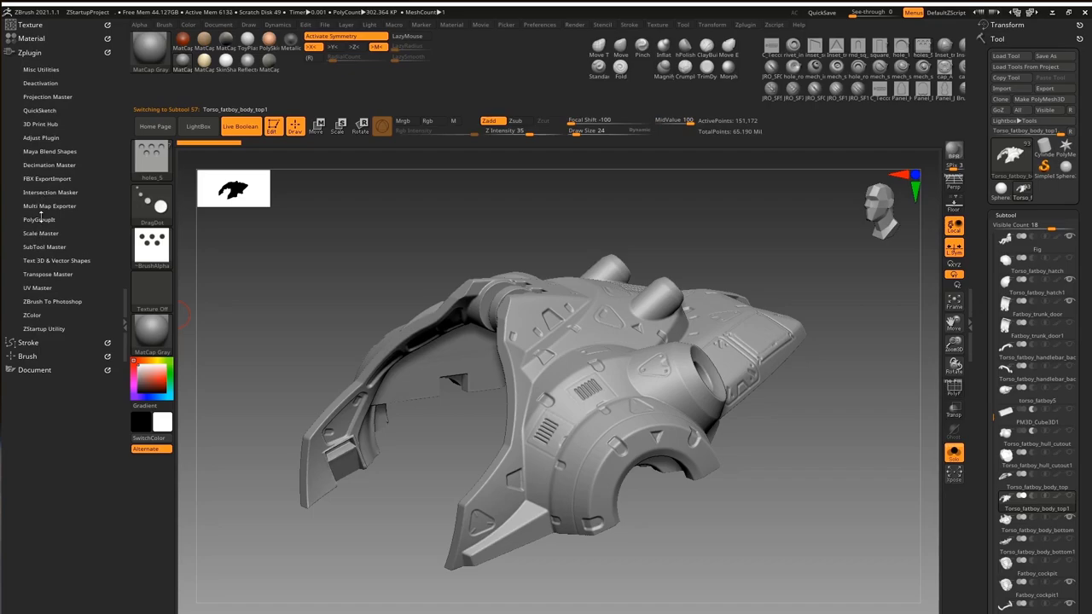
pyautogui.click(42, 165)
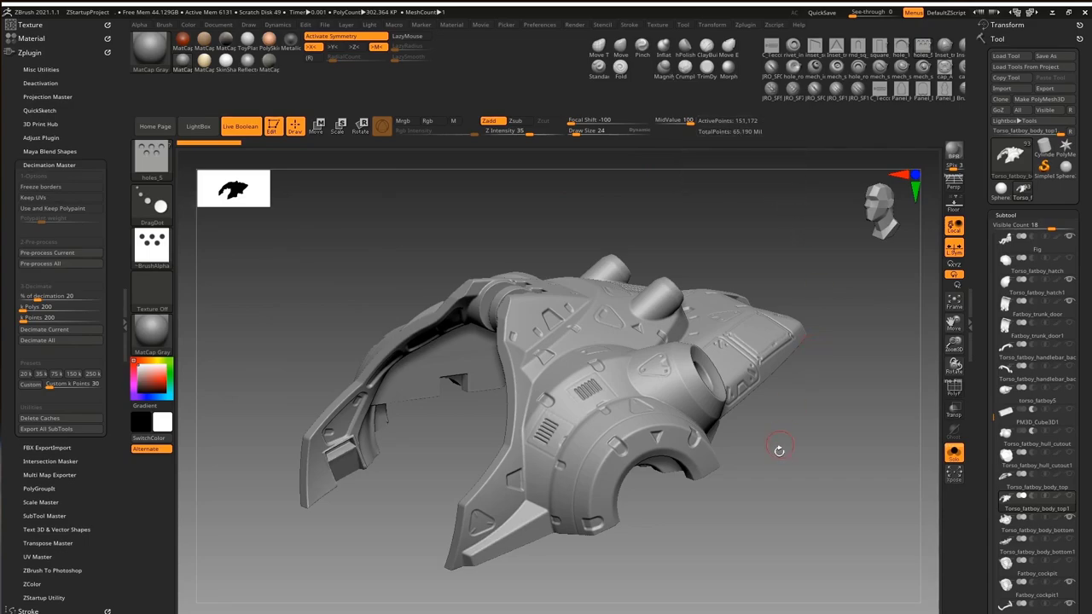
pyautogui.moveTo(759, 444)
pyautogui.mouseDown()
pyautogui.moveTo(763, 476)
pyautogui.moveTo(758, 432)
pyautogui.moveTo(824, 370)
pyautogui.mouseUp()
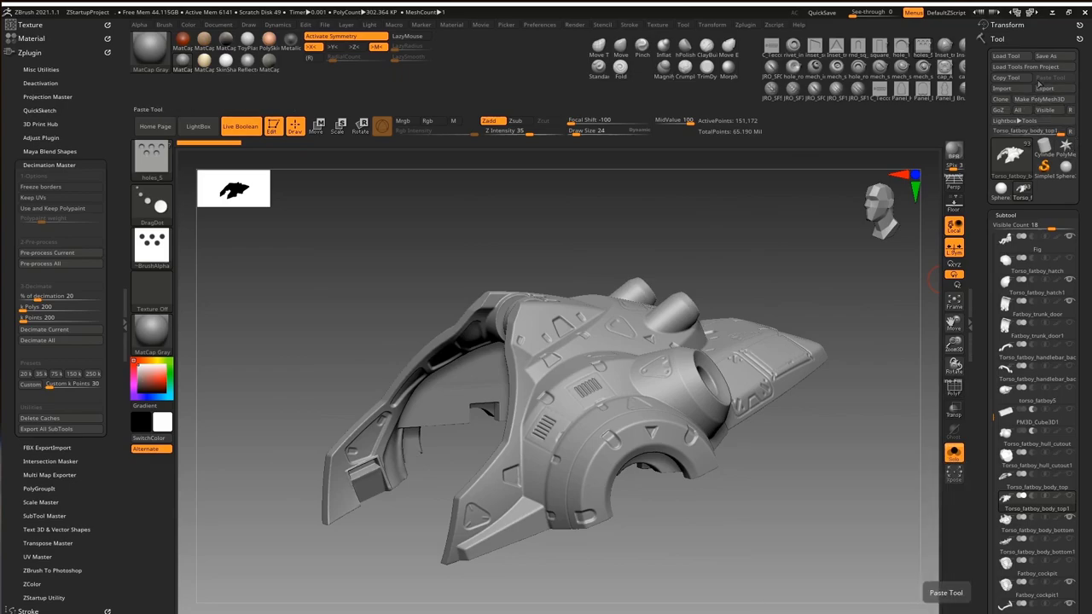
pyautogui.click(1048, 88)
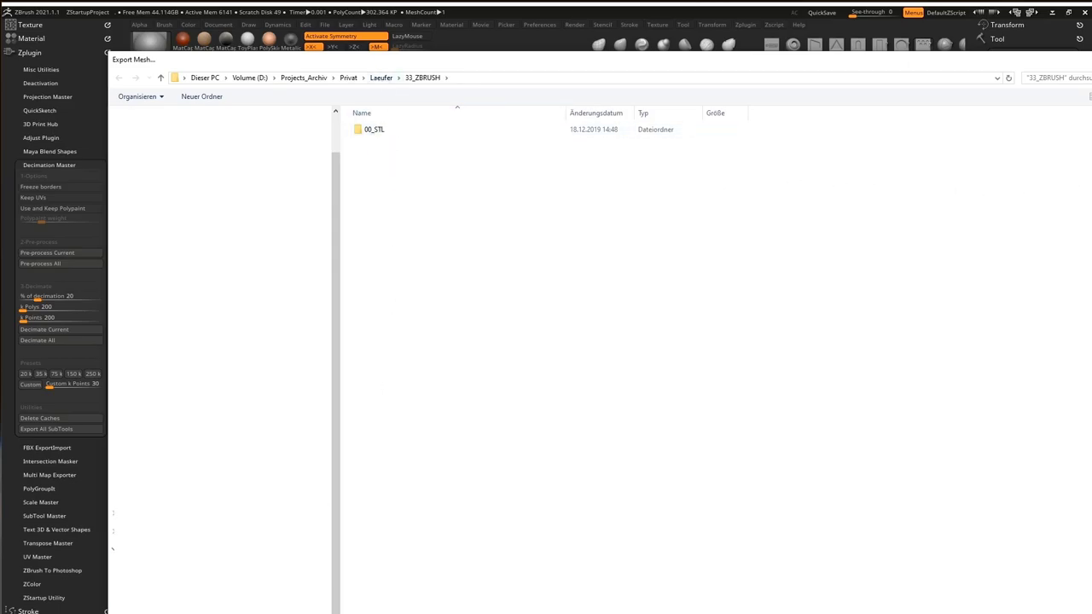
# Save the torso body top piece as an STL file
pyautogui.press('Return')
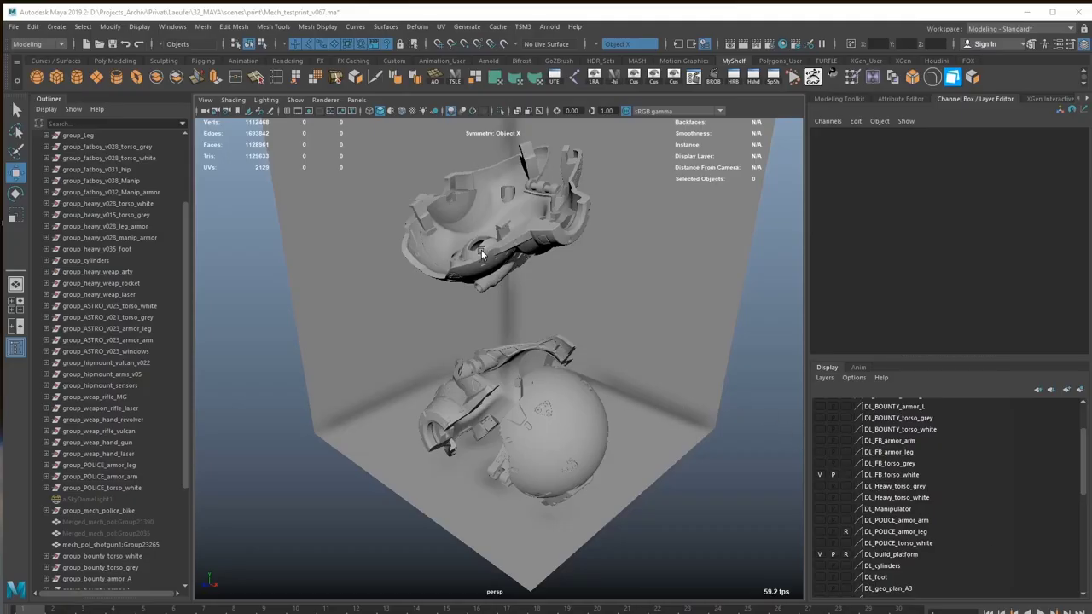
# Rotate the upper torso shell -150 around X and -90 around Y
pyautogui.click(507, 258)
pyautogui.moveTo(525, 266)
pyautogui.keyDown('alt'); pyautogui.mouseDown()
pyautogui.moveTo(612, 296)
pyautogui.moveTo(572, 292)
pyautogui.mouseUp(); pyautogui.keyUp('alt')
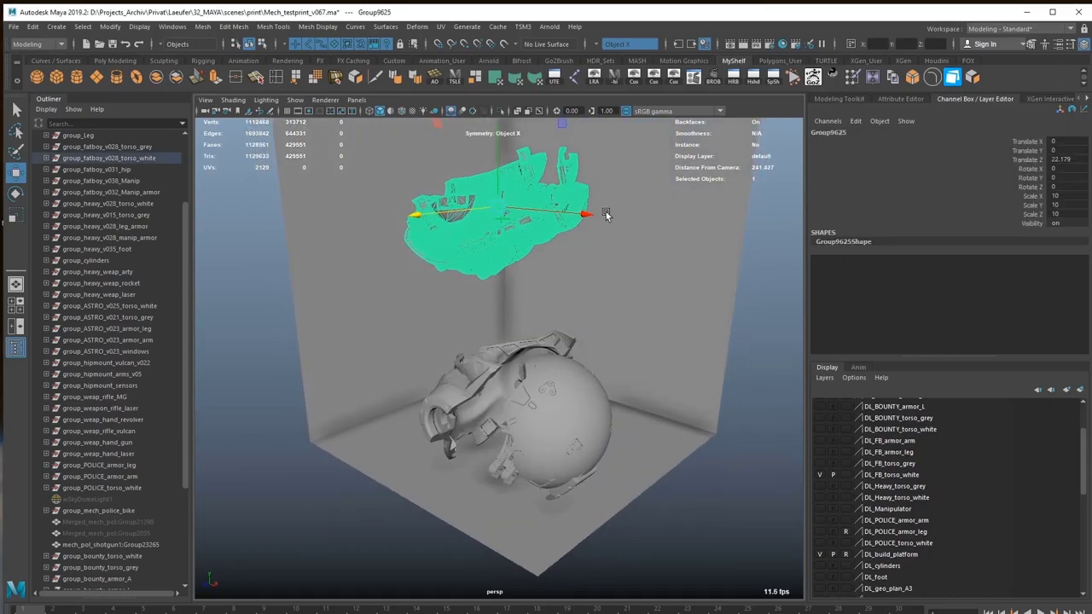
pyautogui.click(1062, 169)
pyautogui.press('Return')
pyautogui.click(1074, 179)
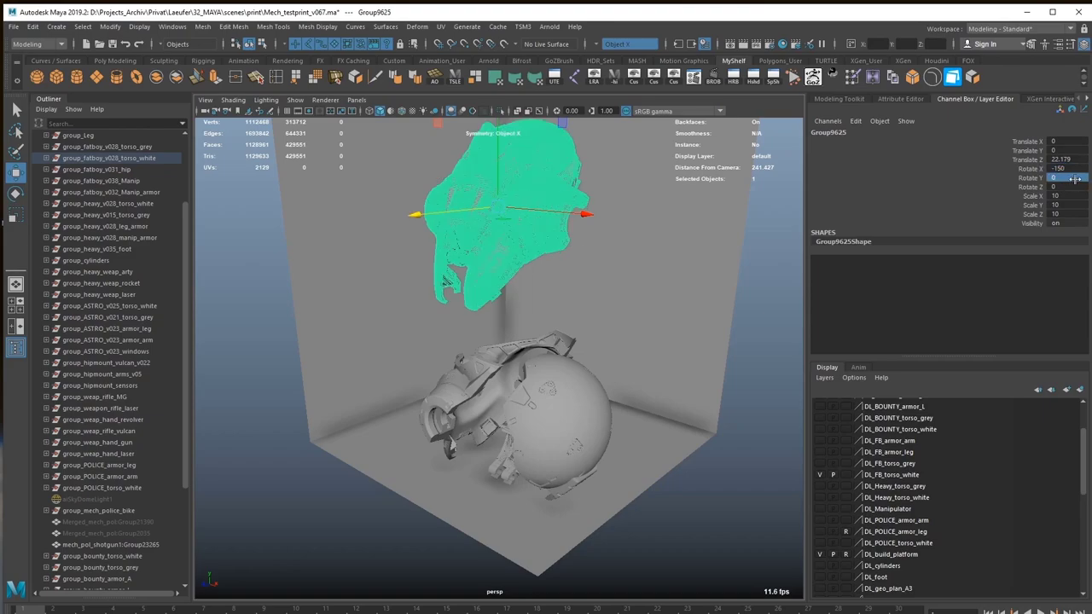
pyautogui.write('-90')
pyautogui.press('Return')
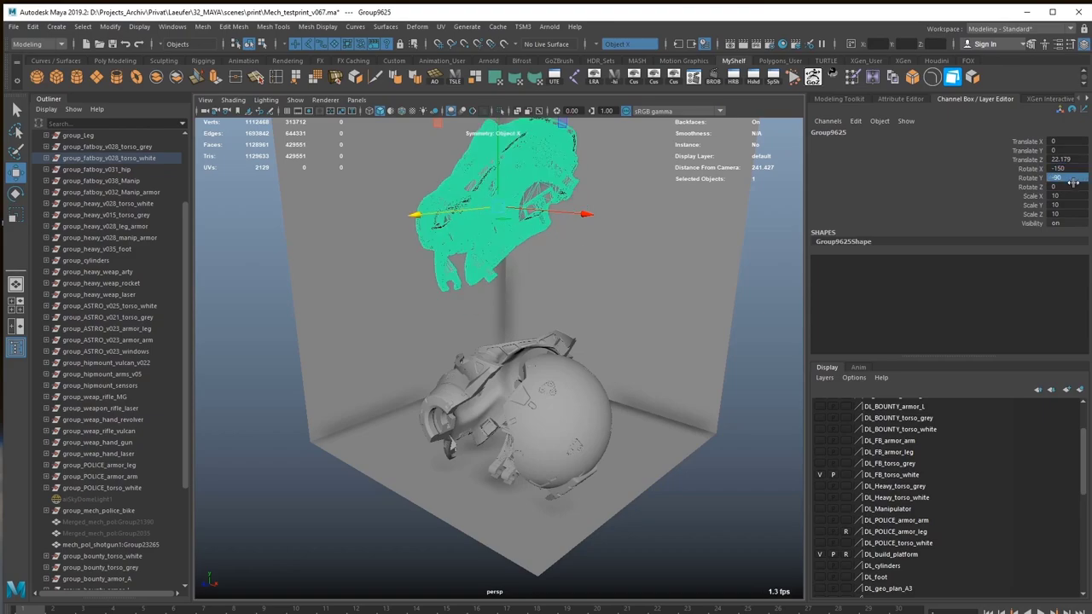
# Move the torso shell left, down, and sideways in the side view
pyautogui.moveTo(574, 213)
pyautogui.keyDown('alt'); pyautogui.mouseDown()
pyautogui.moveTo(585, 202)
pyautogui.moveTo(525, 203)
pyautogui.mouseUp(); pyautogui.keyUp('alt')
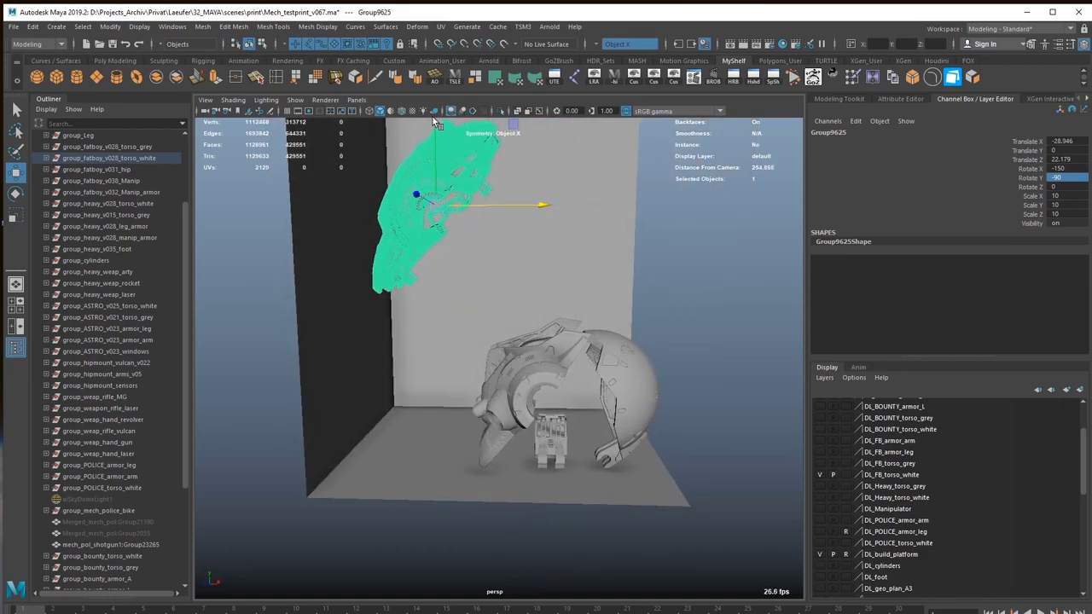
pyautogui.moveTo(430, 199)
pyautogui.mouseDown()
pyautogui.moveTo(435, 149)
pyautogui.moveTo(403, 313)
pyautogui.mouseUp()
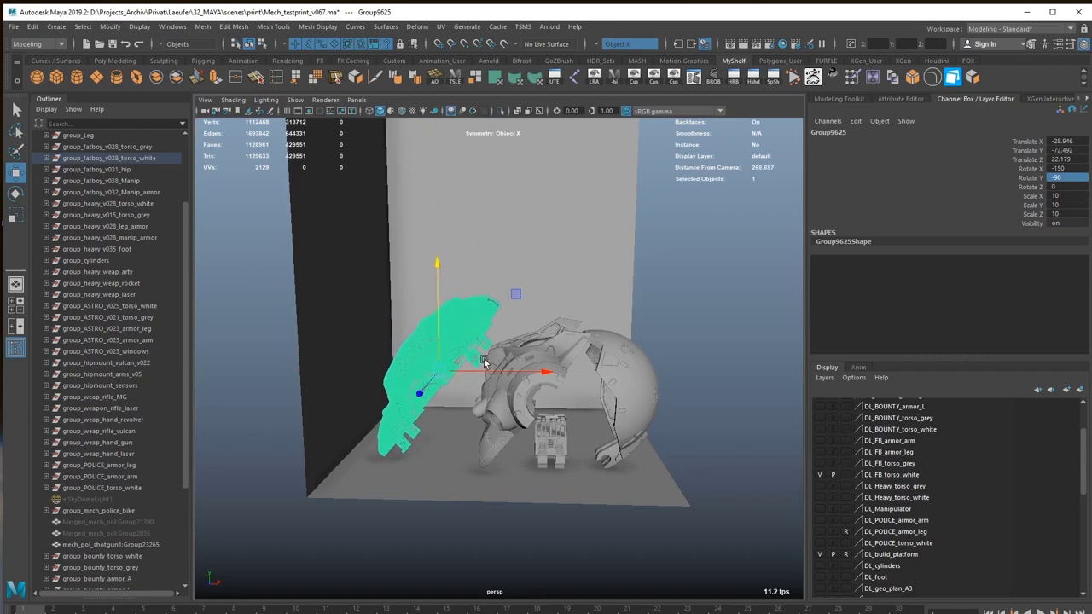
pyautogui.press('space')
pyautogui.press('space')
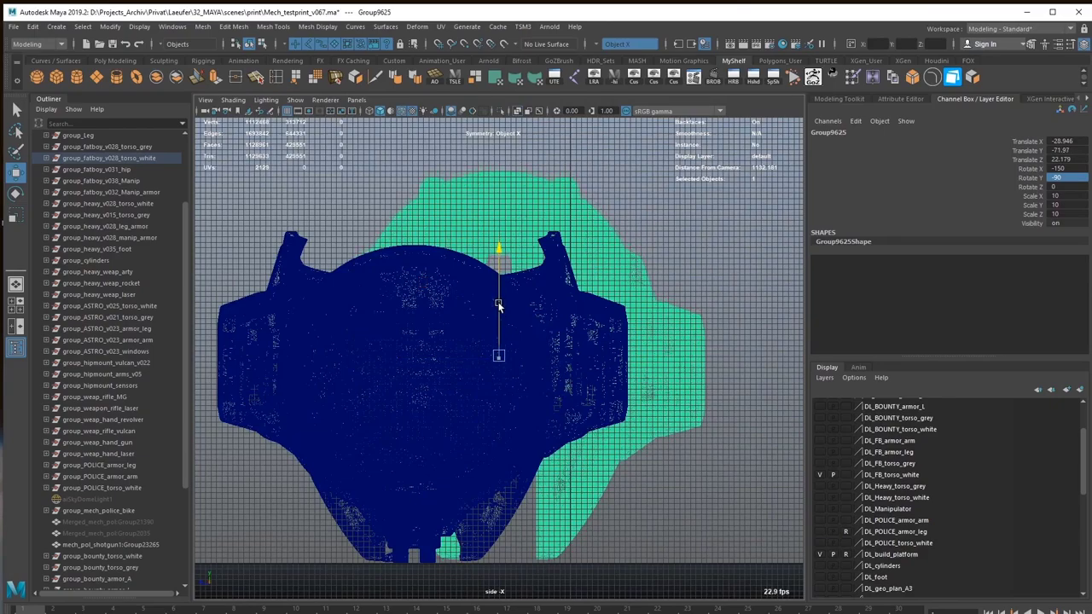
pyautogui.moveTo(444, 361)
pyautogui.mouseDown()
pyautogui.moveTo(361, 361)
pyautogui.moveTo(377, 360)
pyautogui.mouseUp()
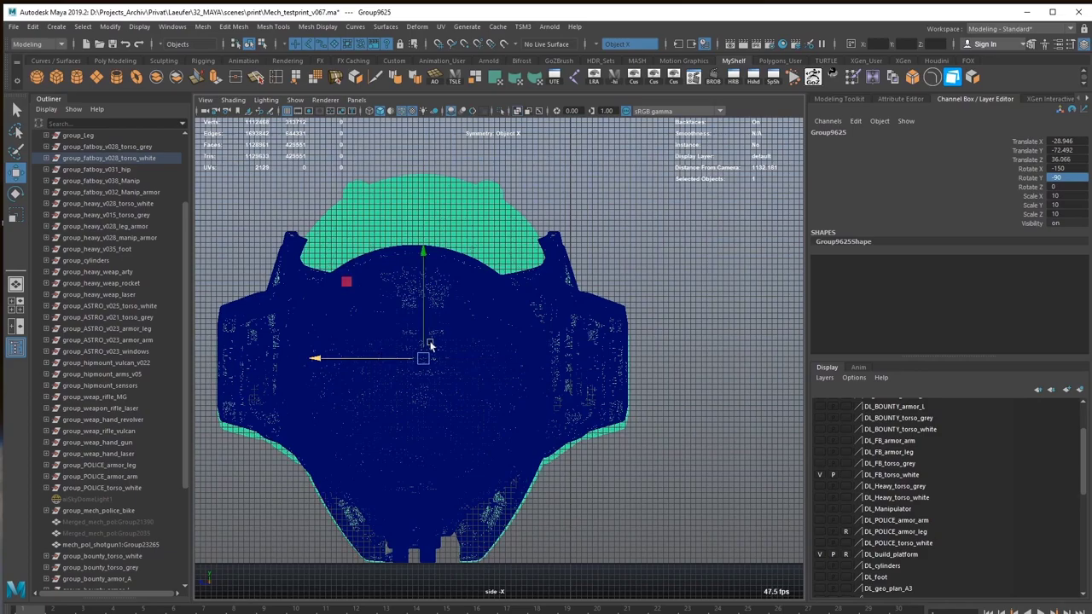
pyautogui.press('space')
# Slide the torso shell left in the top view so it sits beside the other parts
pyautogui.press('space')
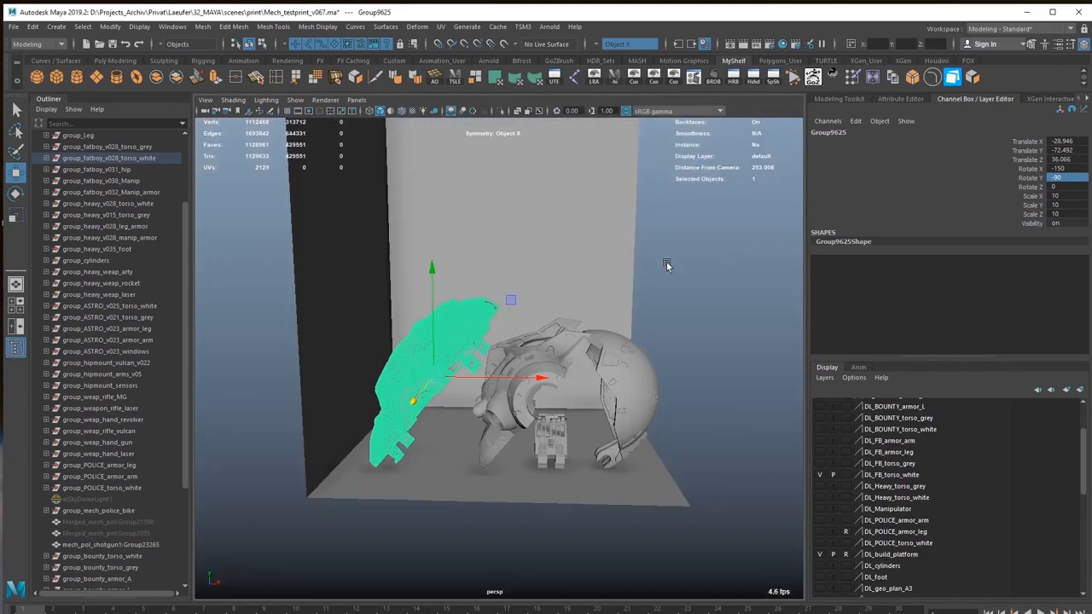
pyautogui.keyDown('alt'); pyautogui.moveTo(667, 261); pyautogui.dragTo(664, 320); pyautogui.keyUp('alt')
pyautogui.press('space')
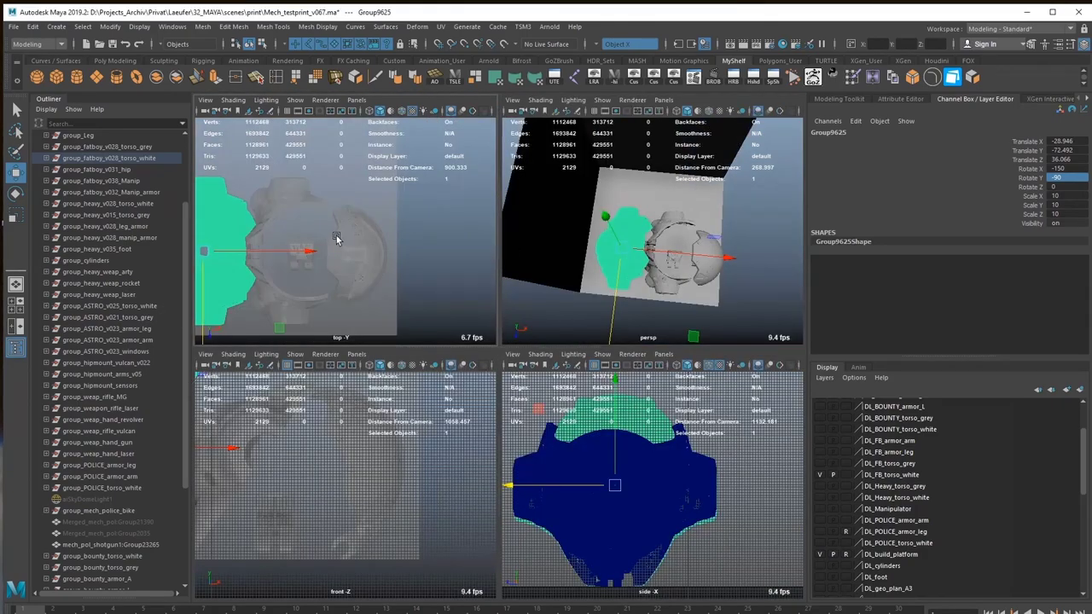
pyautogui.press('space')
pyautogui.press('f')
pyautogui.moveTo(583, 298); pyautogui.dragTo(550, 302)
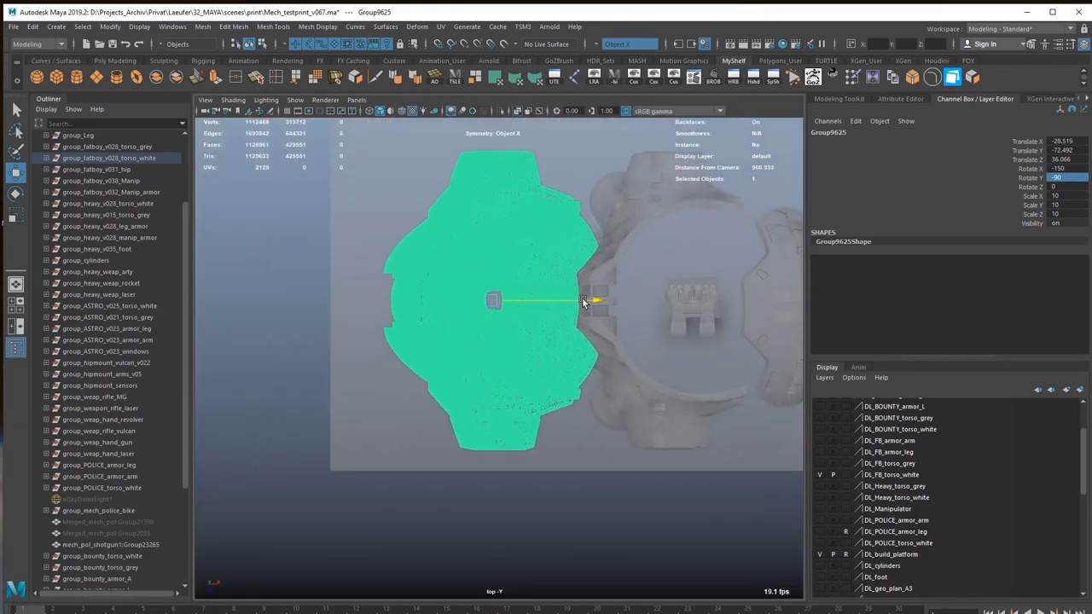
pyautogui.click(562, 508)
pyautogui.press('a')
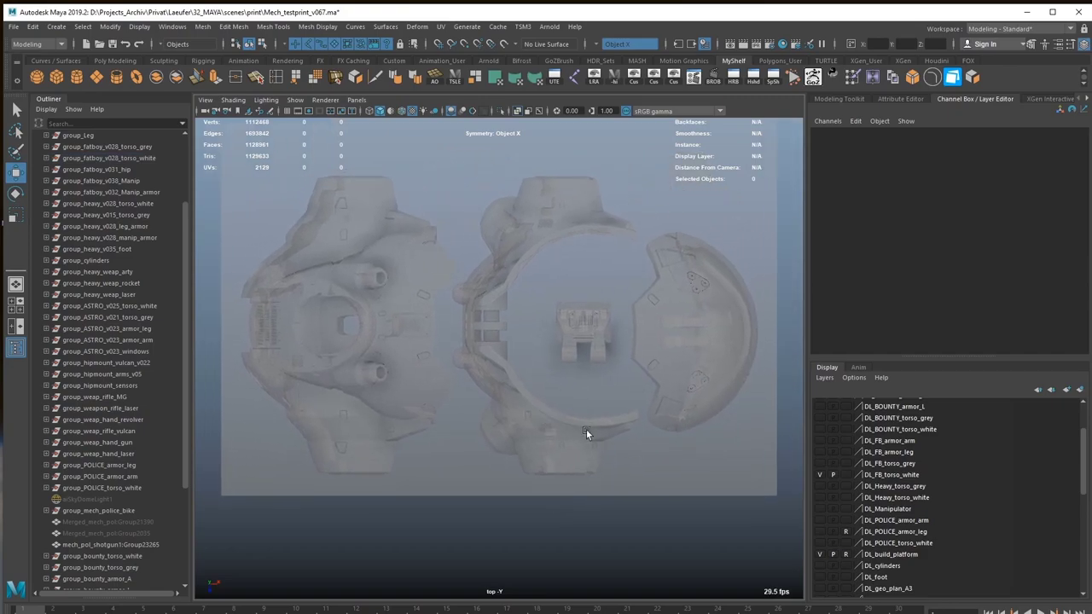
pyautogui.press('space')
pyautogui.moveTo(685, 325)
pyautogui.keyDown('alt'); pyautogui.mouseDown()
pyautogui.moveTo(645, 222)
pyautogui.moveTo(632, 224)
pyautogui.mouseUp(); pyautogui.keyUp('alt')
# Open print_Mech_FB_torso_white.stl from the 32_MAYA\scenes folder
pyautogui.press('space')
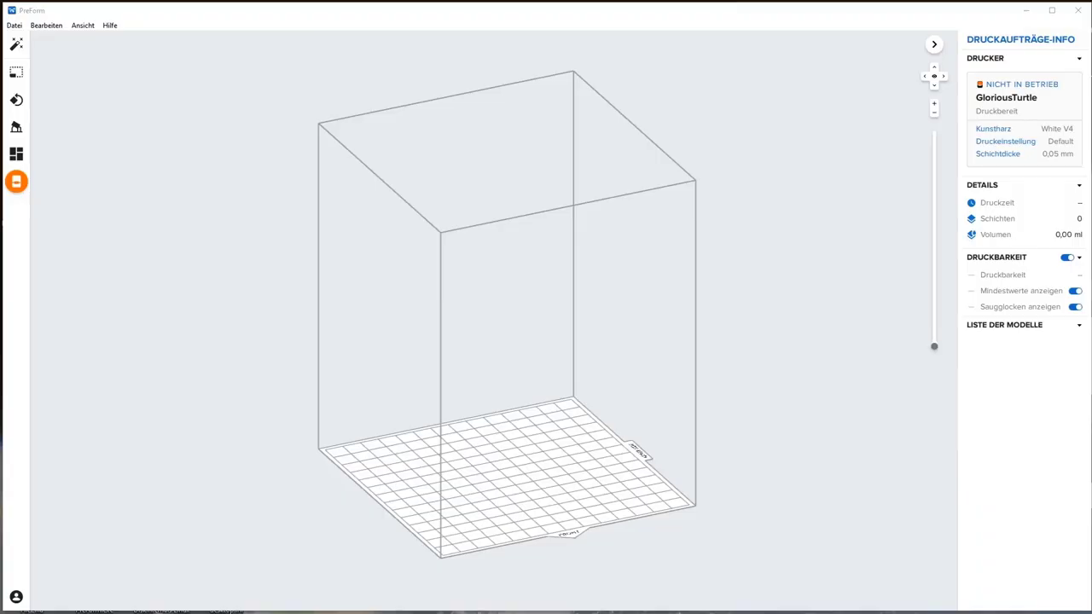
pyautogui.click(14, 24)
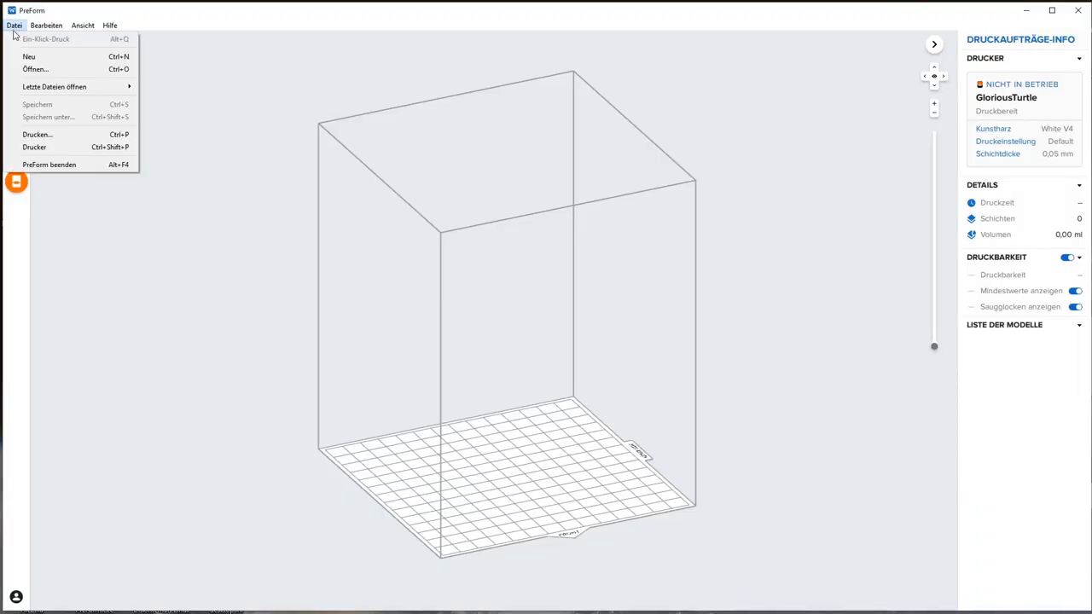
pyautogui.click(30, 68)
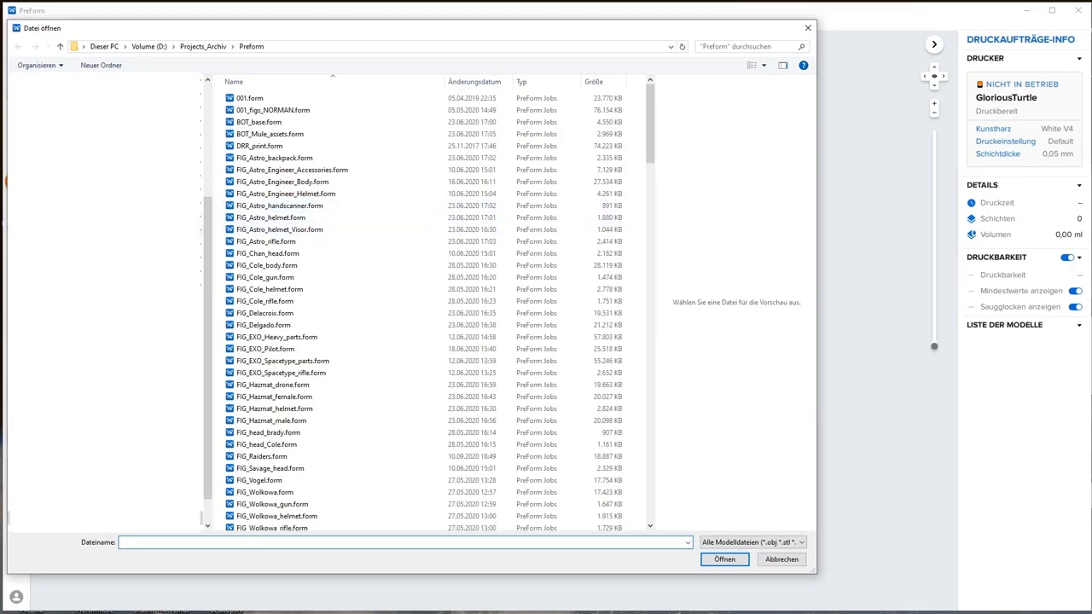
pyautogui.doubleClick(280, 211)
pyautogui.click(264, 171)
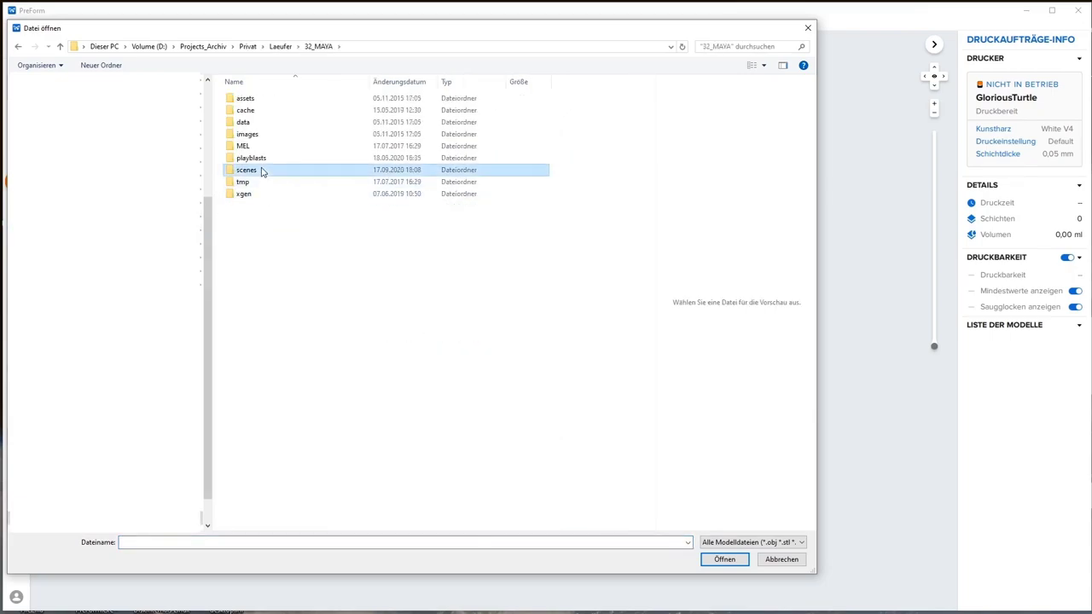
pyautogui.doubleClick(264, 170)
pyautogui.click(281, 101)
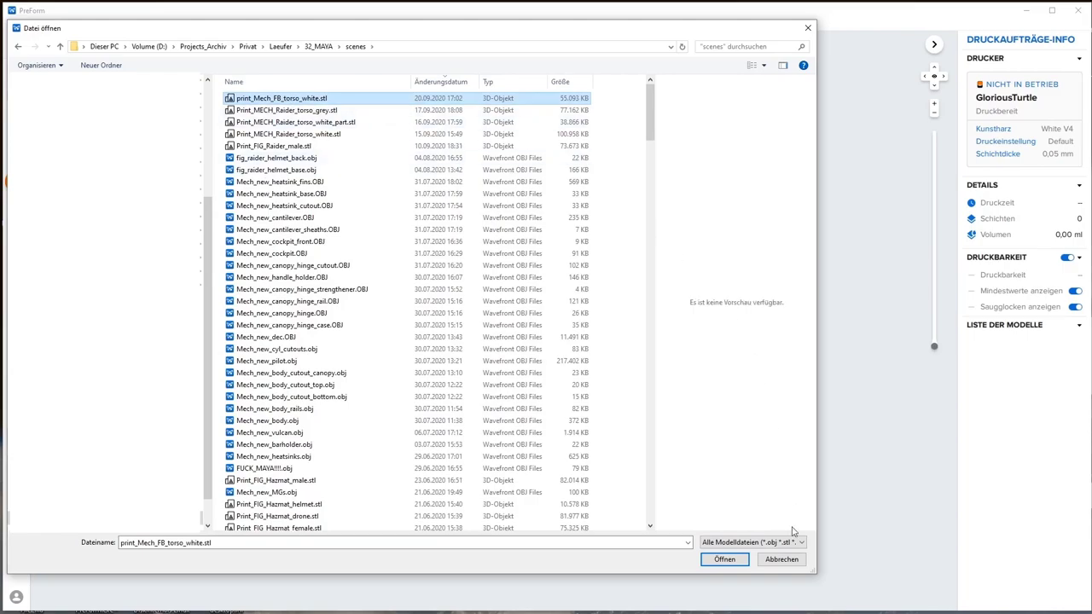
pyautogui.click(725, 559)
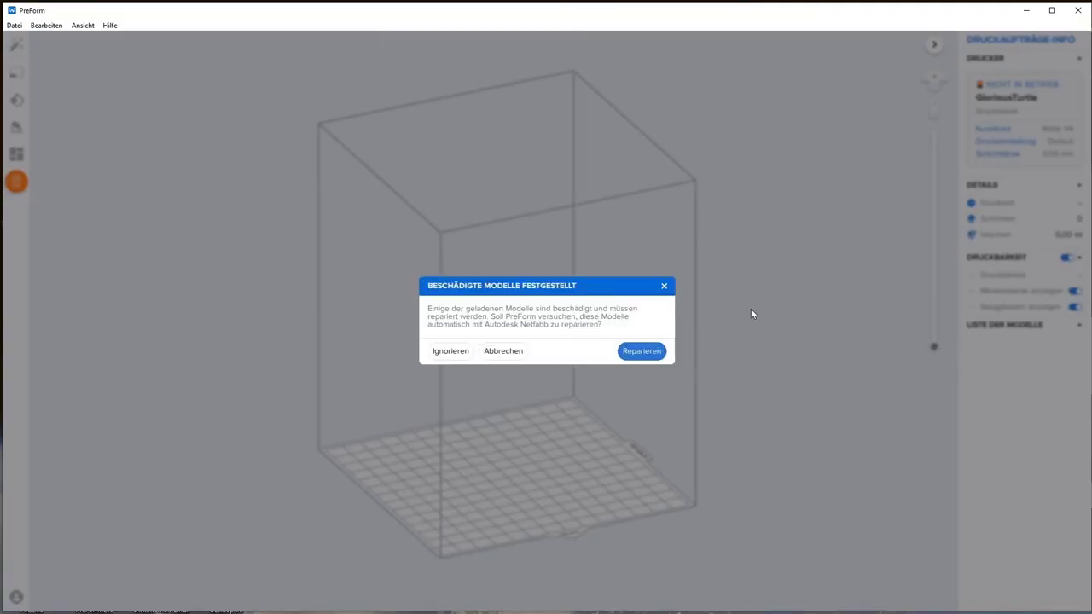
# Repair the damaged torso models and align them to the bounding box
pyautogui.click(642, 351)
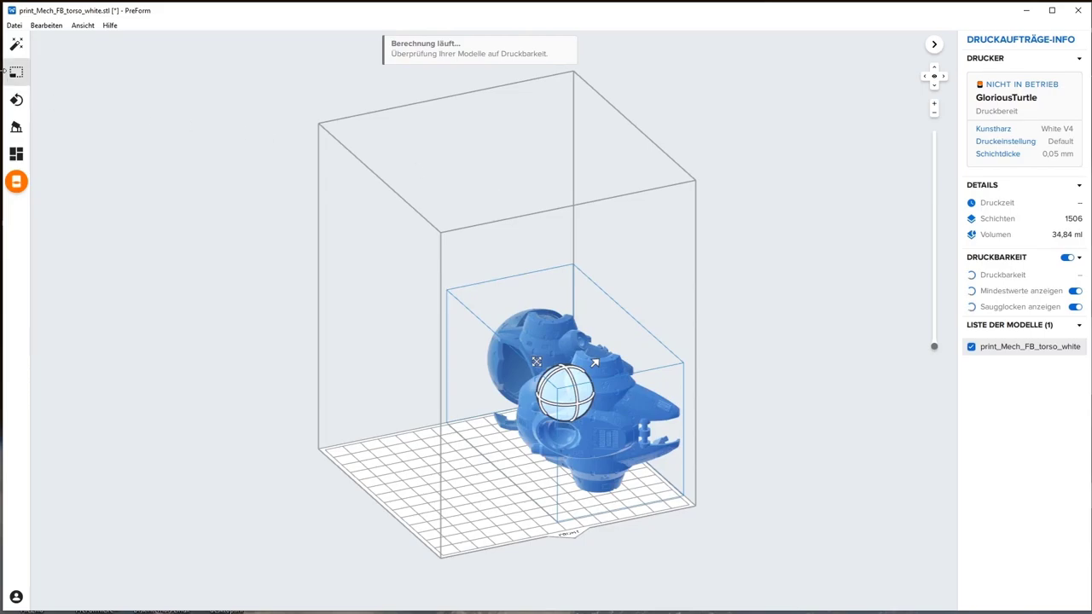
pyautogui.click(20, 101)
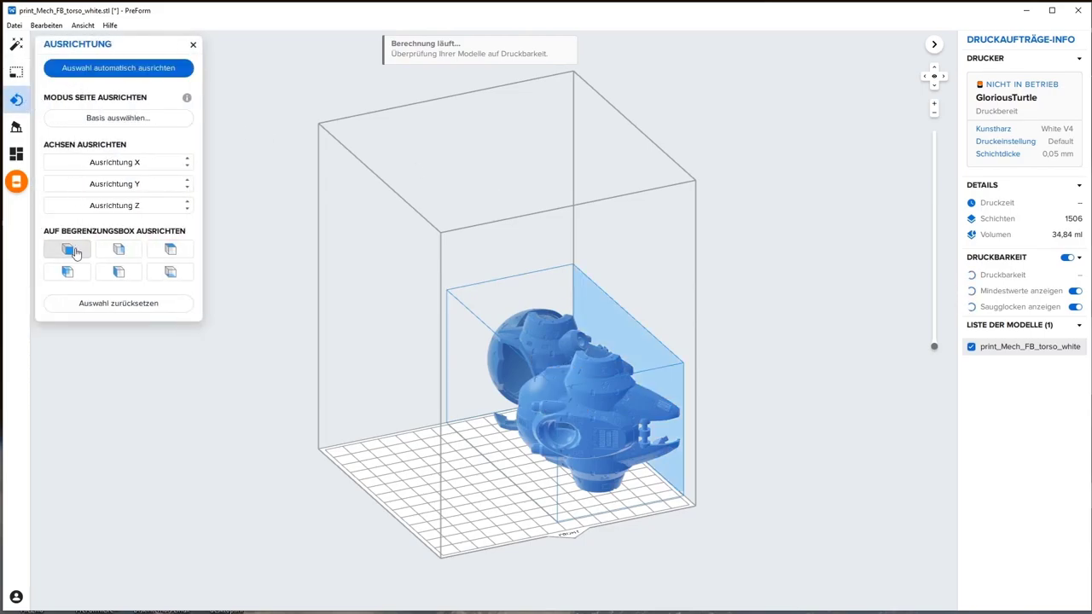
pyautogui.click(75, 249)
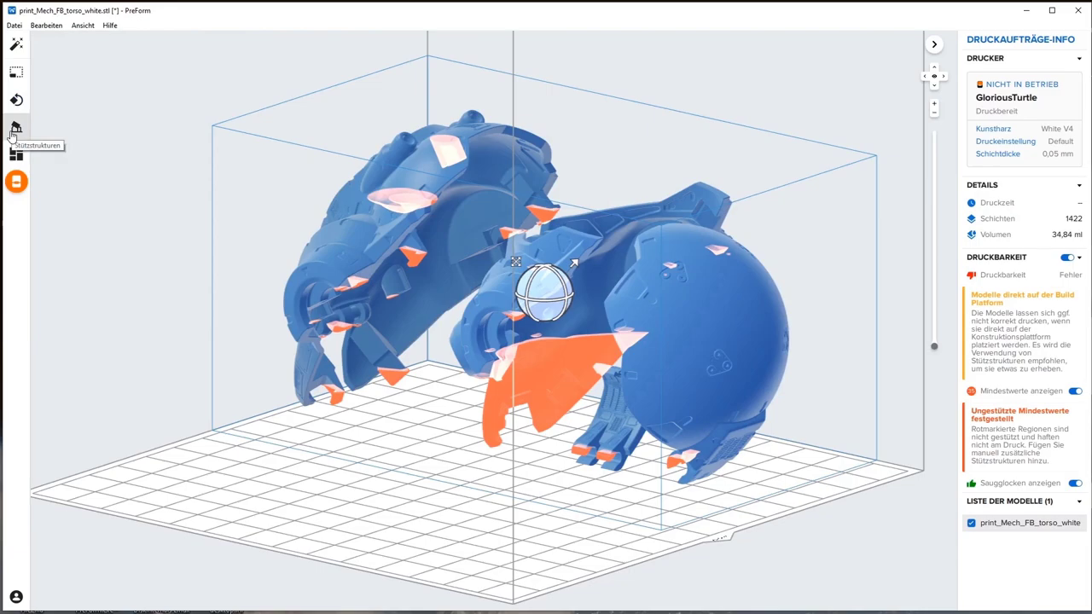
# Set support height above raft 3.50 mm and raft thickness 1.50 mm, then auto-generate supports
pyautogui.click(12, 134)
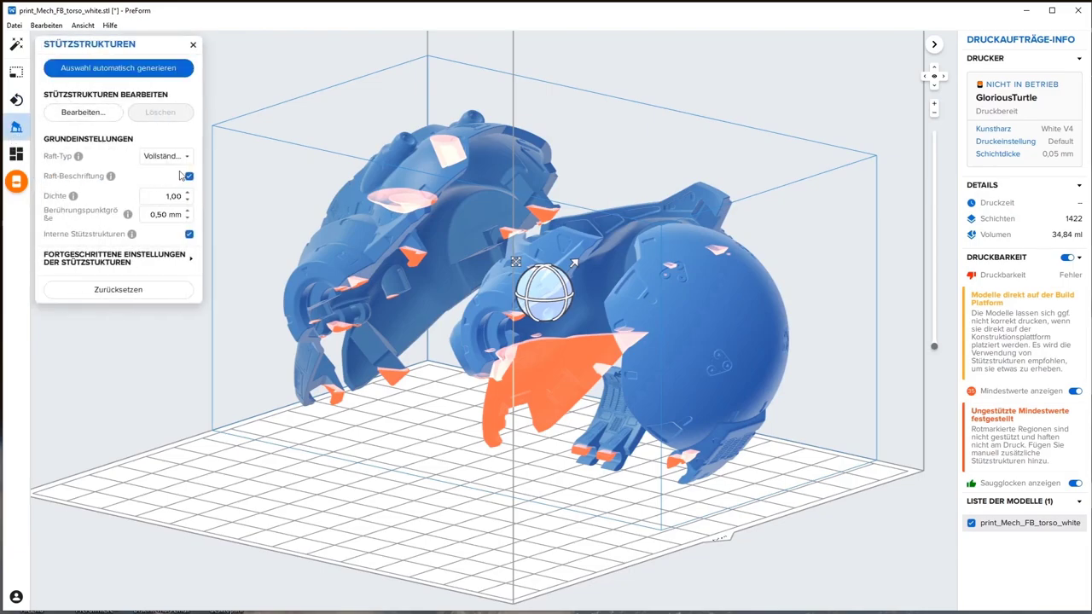
pyautogui.click(143, 264)
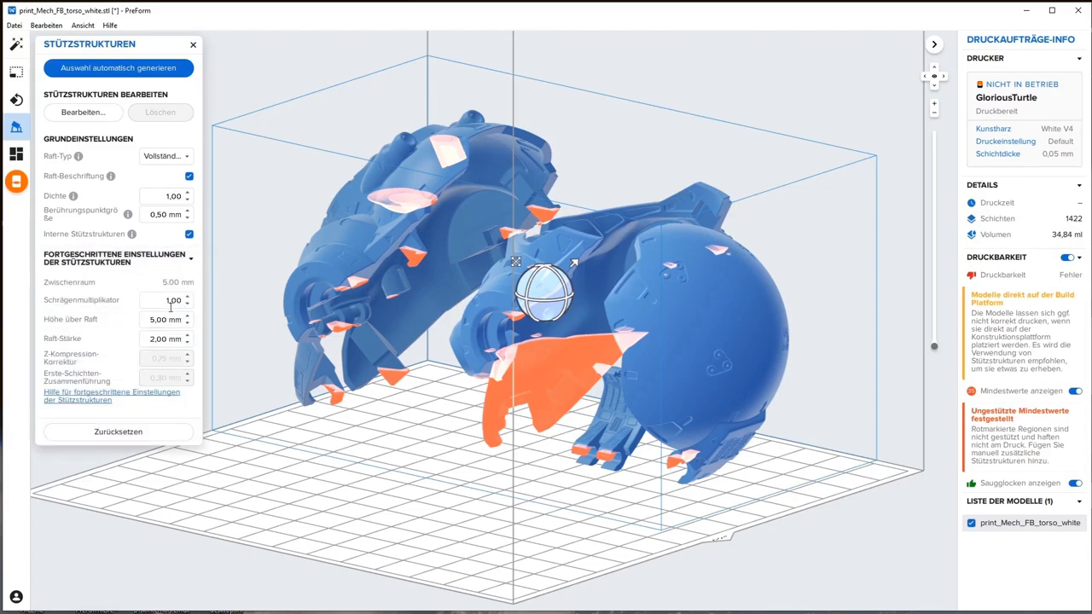
pyautogui.click(188, 324)
pyautogui.write('3,')
pyautogui.press('Tab')
pyautogui.moveTo(148, 338); pyautogui.dragTo(174, 338)
pyautogui.write('1')
pyautogui.press('Return')
pyautogui.click(135, 77)
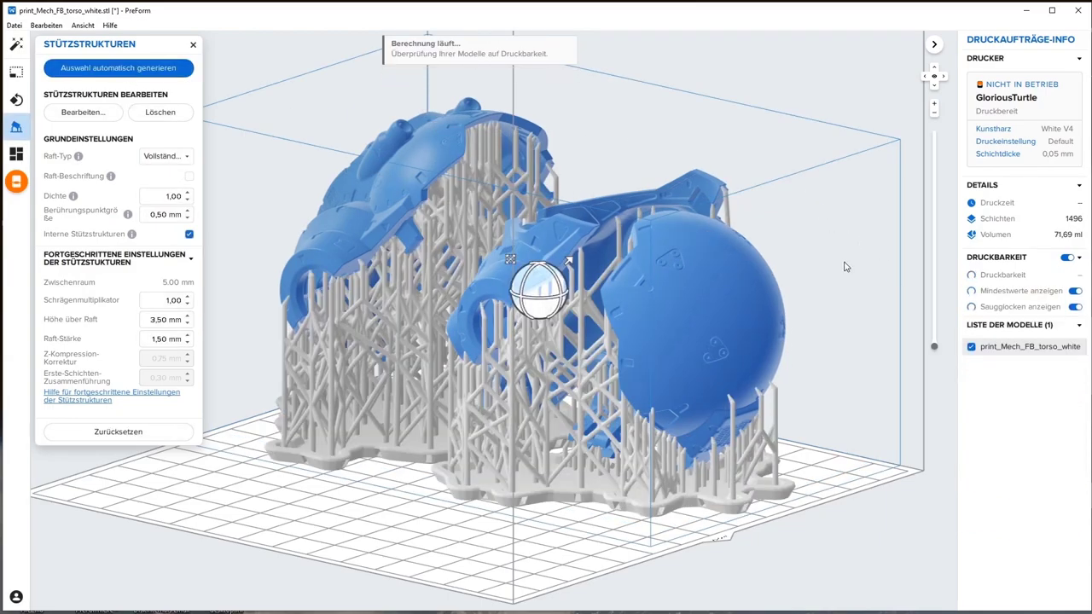
pyautogui.moveTo(834, 249)
pyautogui.mouseDown(button='right')
pyautogui.moveTo(461, 242)
pyautogui.moveTo(570, 385)
pyautogui.moveTo(879, 263)
pyautogui.mouseUp(button='right')
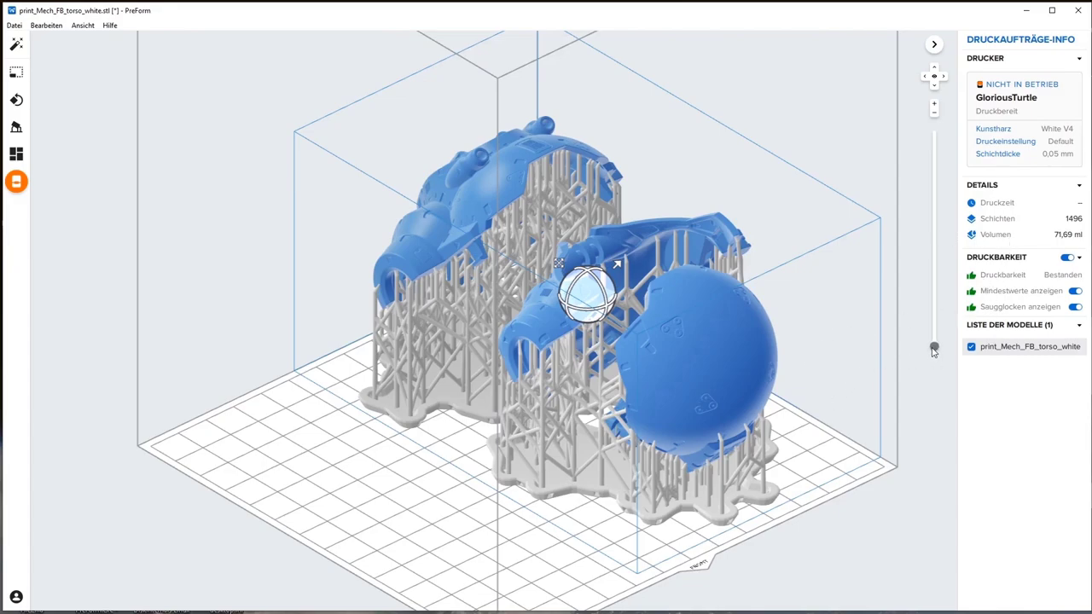
# Step the layer preview slider through the supported torso's layers to check the support bases
pyautogui.moveTo(937, 332); pyautogui.dragTo(935, 317)
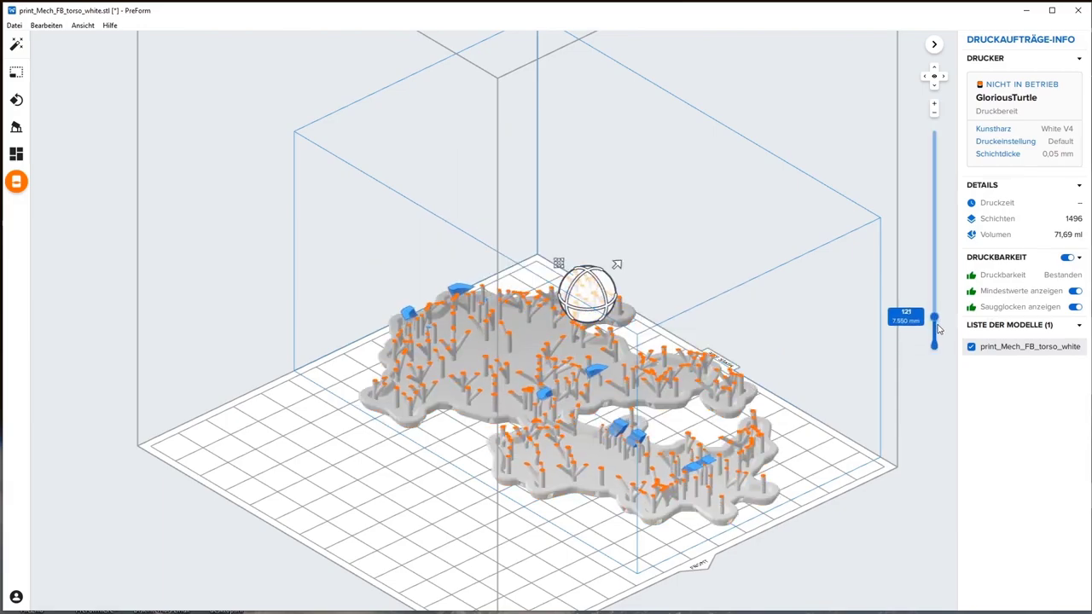
pyautogui.scroll(2, 673, 431)
pyautogui.moveTo(935, 338)
pyautogui.mouseDown()
pyautogui.moveTo(948, 282)
pyautogui.moveTo(935, 131)
pyautogui.mouseUp()
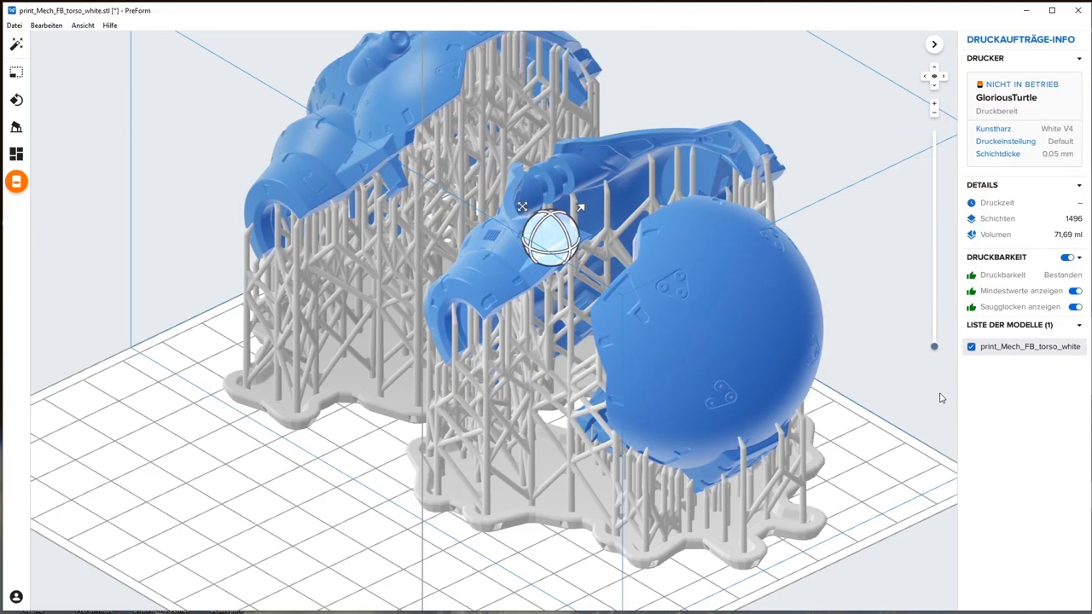
# Move the supported torso parts left on the build plate using the Layout settings
pyautogui.click(19, 159)
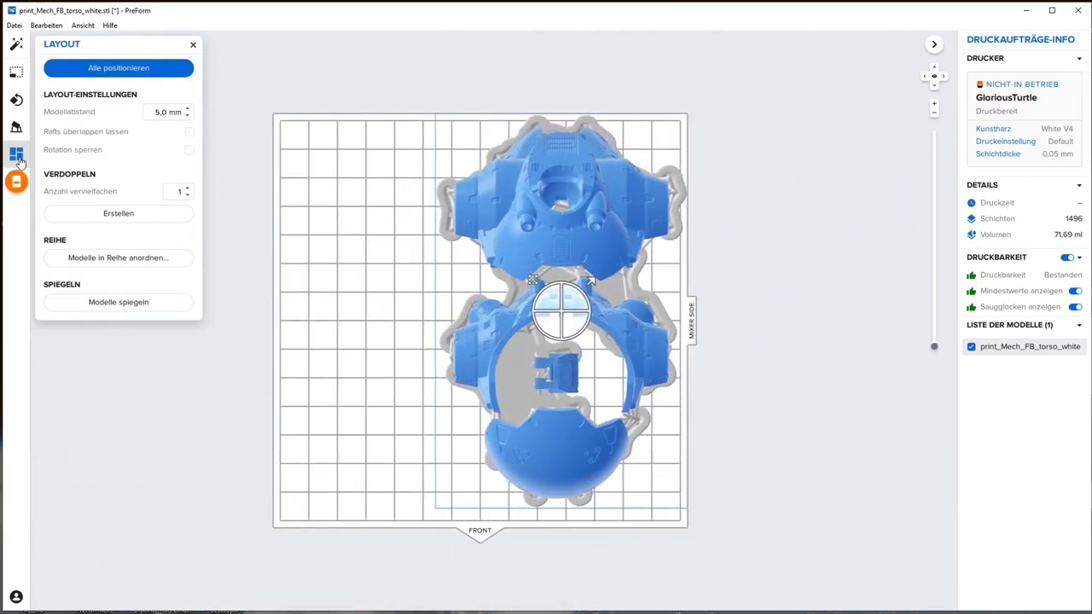
pyautogui.moveTo(531, 279); pyautogui.dragTo(459, 290)
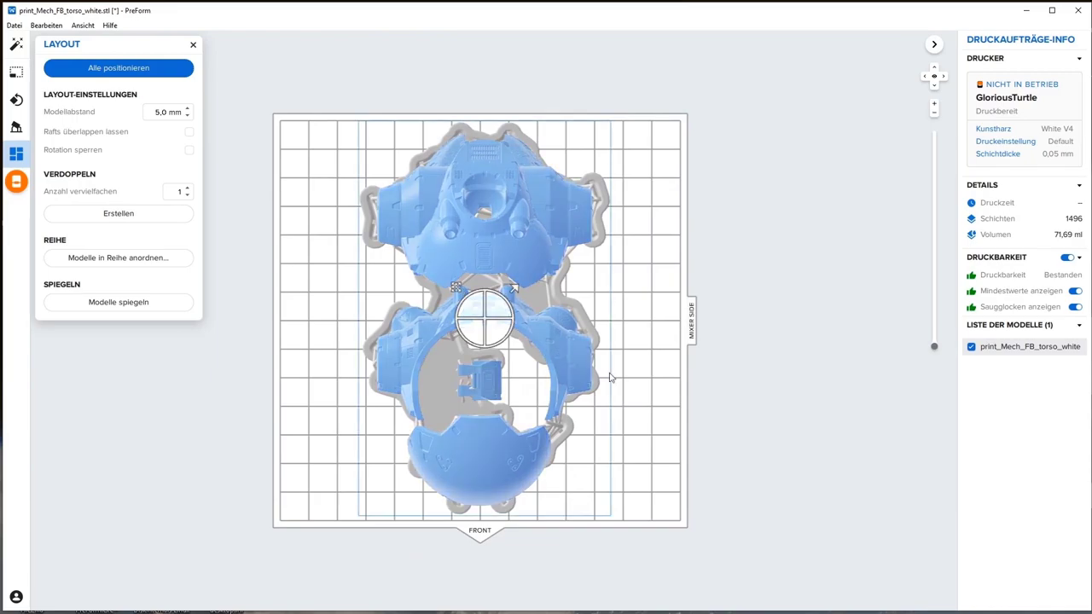
pyautogui.click(15, 158)
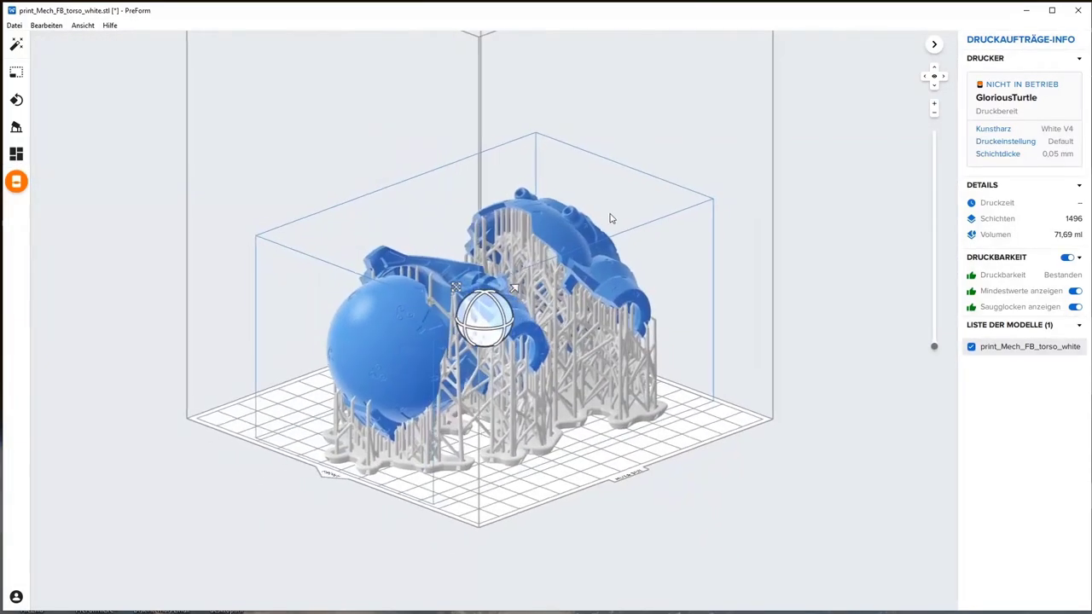
# Open the Drucken print dialog for the print_Mech_FB_torso_white job
pyautogui.click(16, 185)
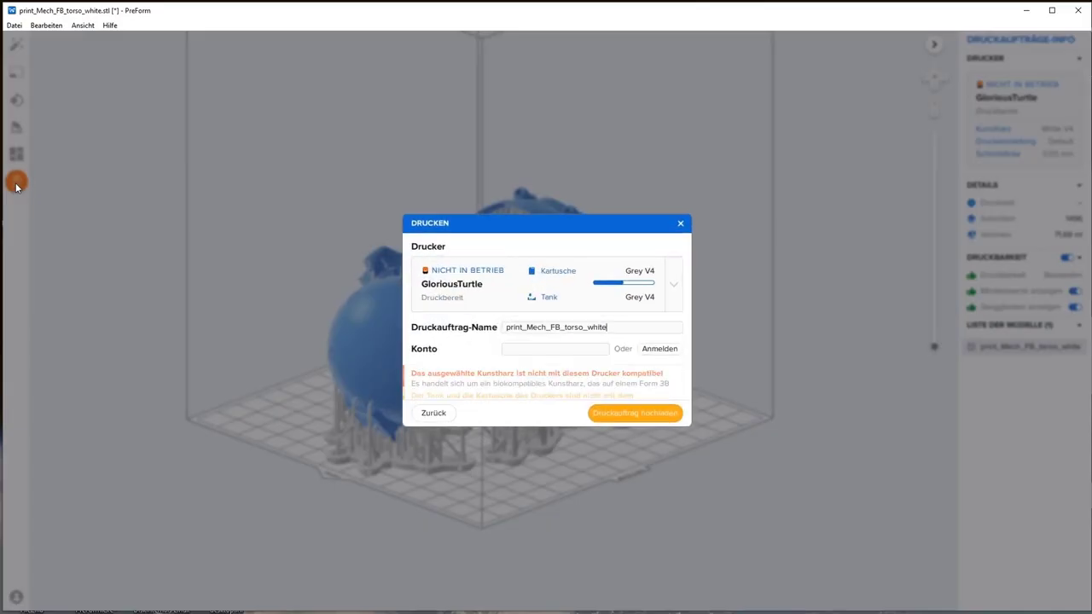